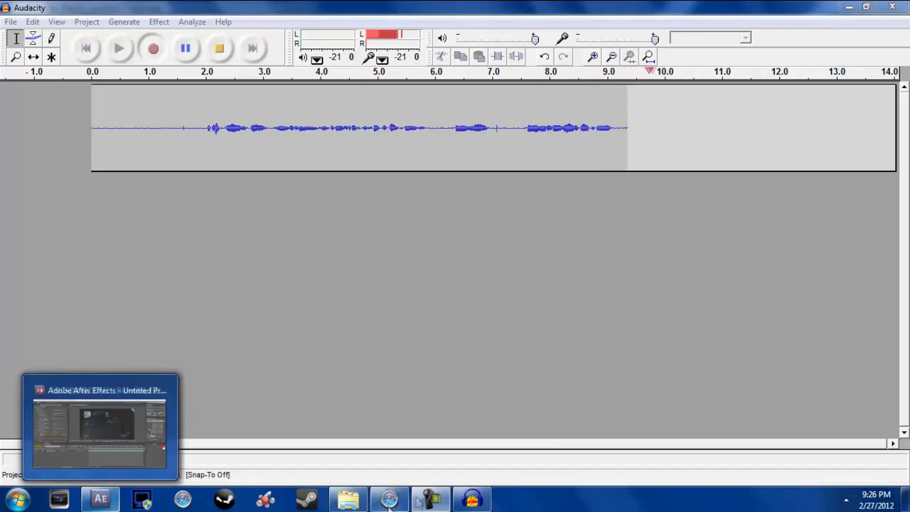
Step: Switch to the browser and replay the reference YouTube video around 0:20 to examine the glowing ring effect on the rifle scope
left_click(391, 501)
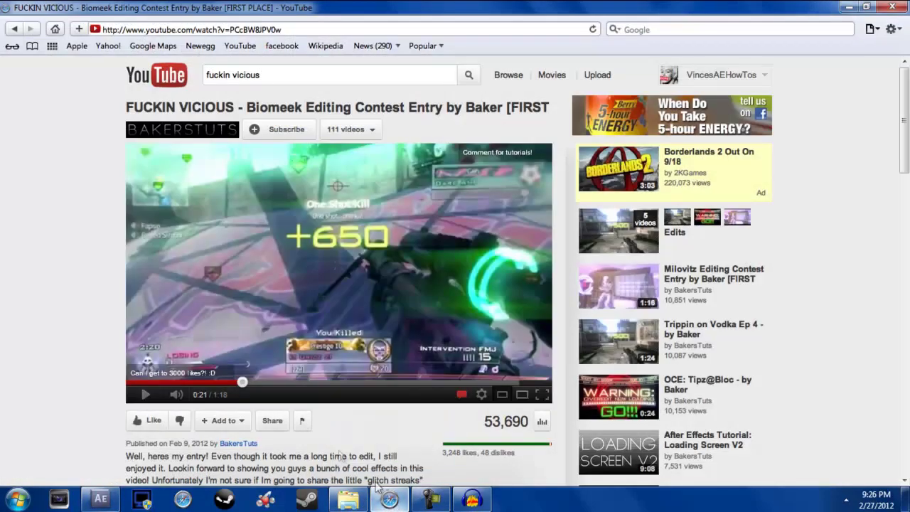
left_click(230, 383)
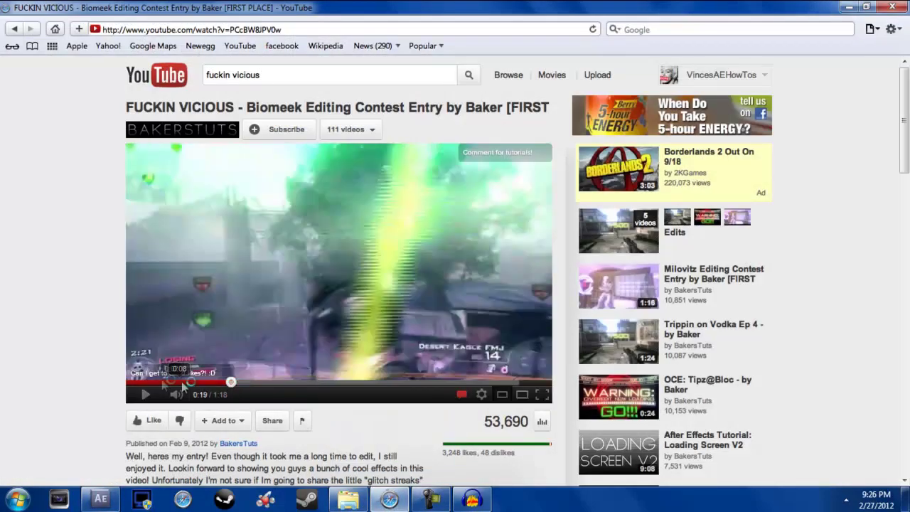
left_click(211, 323)
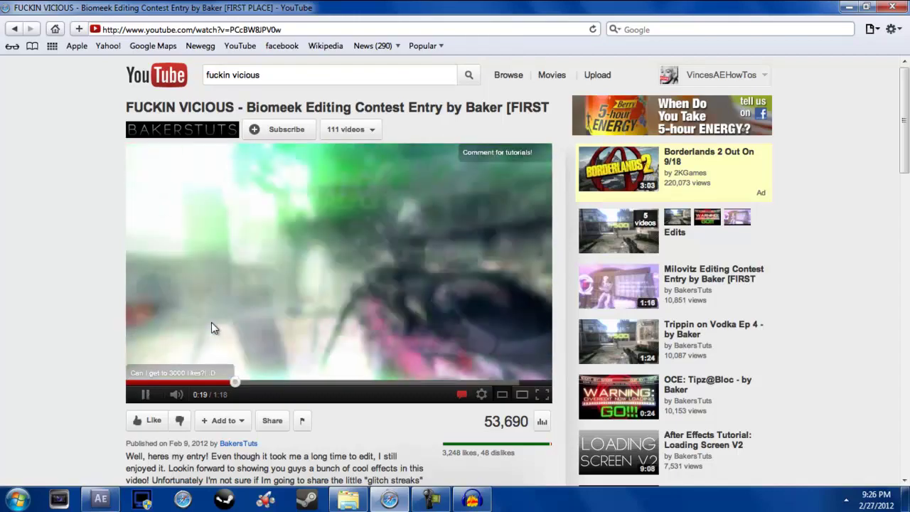
left_click(211, 322)
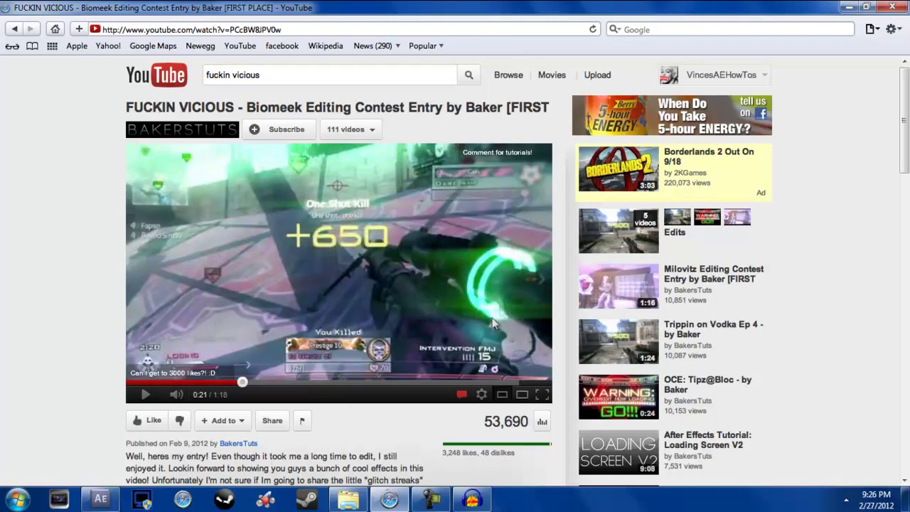
scroll(3, 311, "down", 5)
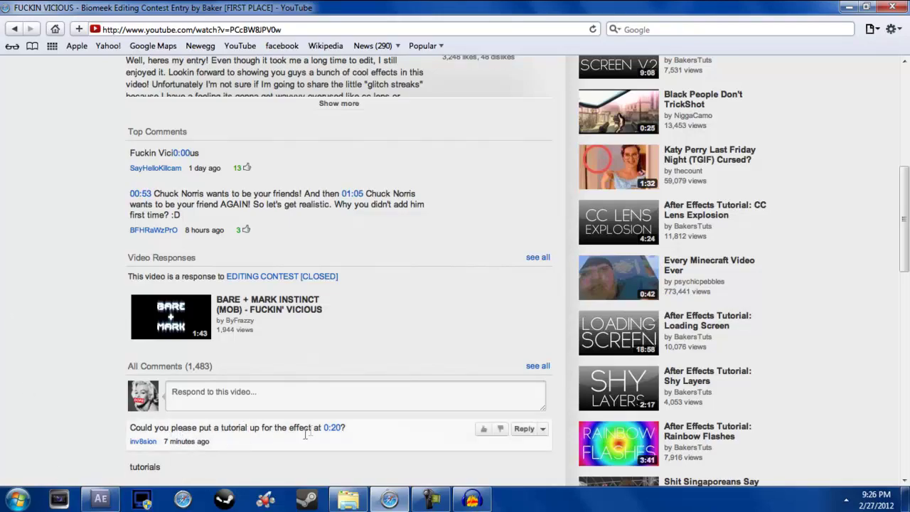
left_click(331, 428)
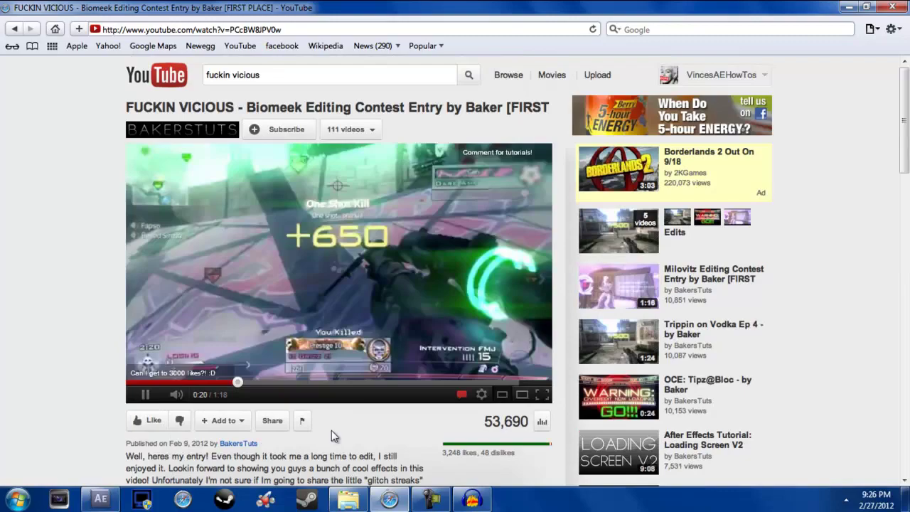
left_click(258, 298)
Step: Switch to After Effects and move the current time to 0;00;06;10 in the Untitled composition
left_click(100, 501)
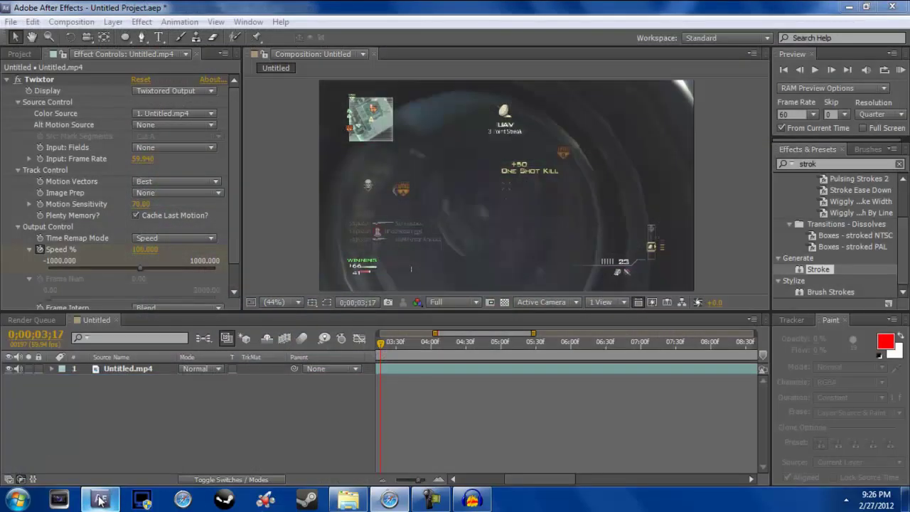
left_click(453, 478)
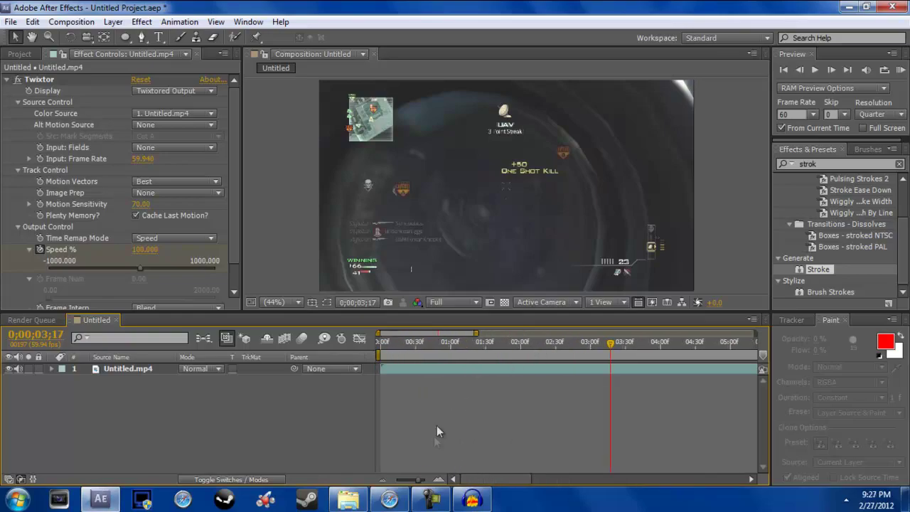
left_click(381, 481)
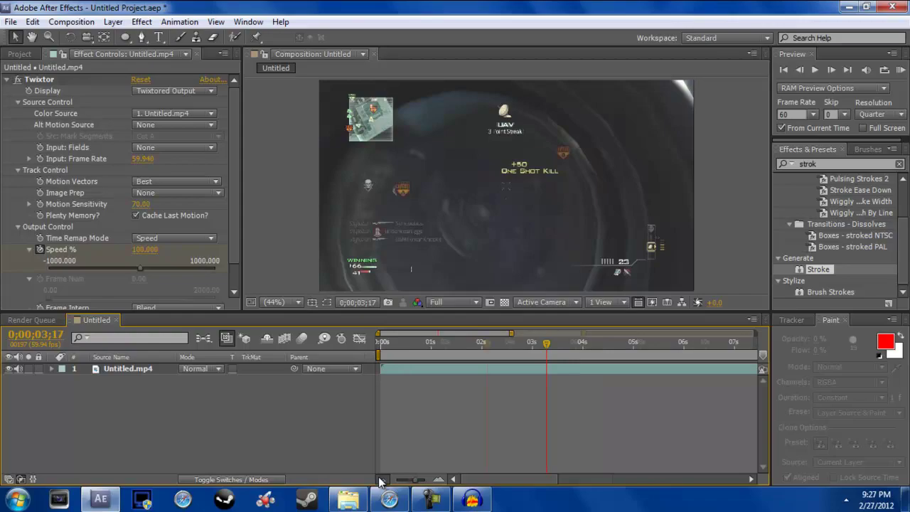
left_click(580, 343)
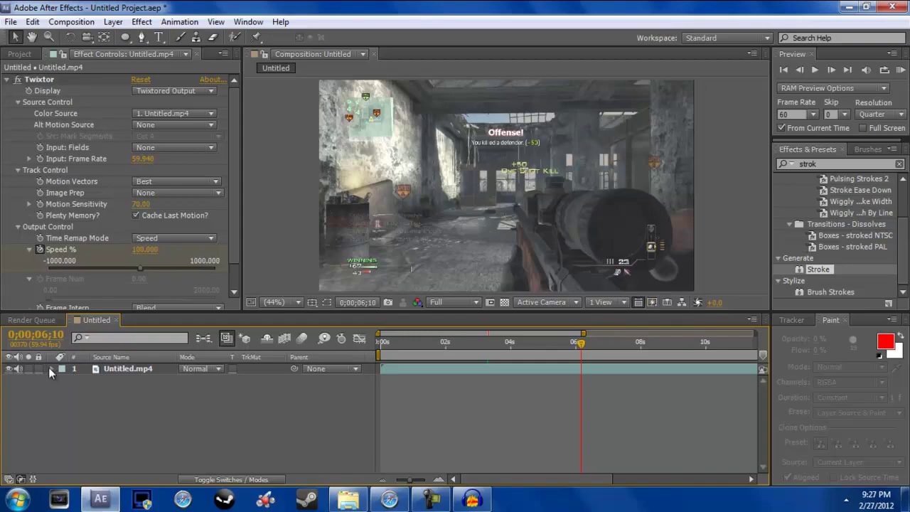
Step: Reveal the footage layer's Twixtor Speed % keyframes and move the current time to 0;00;06;24
key("u")
key("u")
scroll(204, 447, "down", 3)
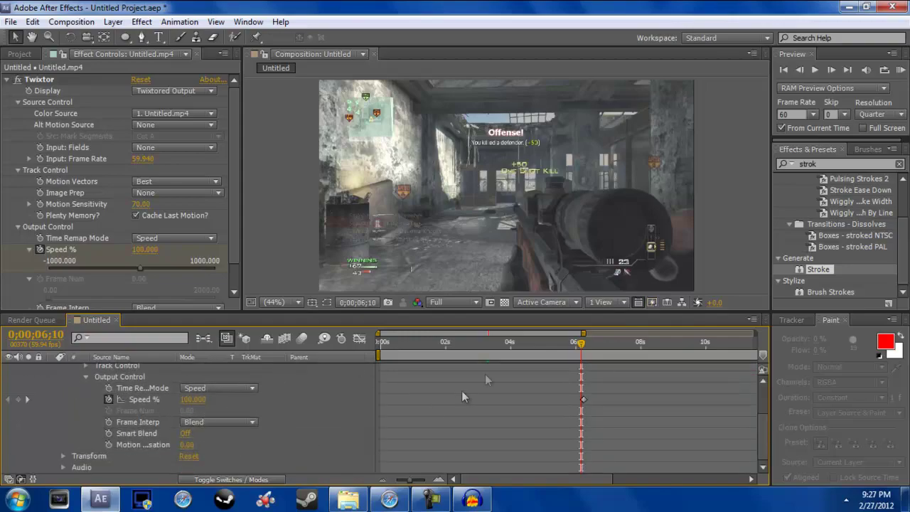
left_click(588, 342)
Step: Check the value of the footage layer's Twixtor Speed % keyframe, then collapse the layer's properties
left_click(583, 399)
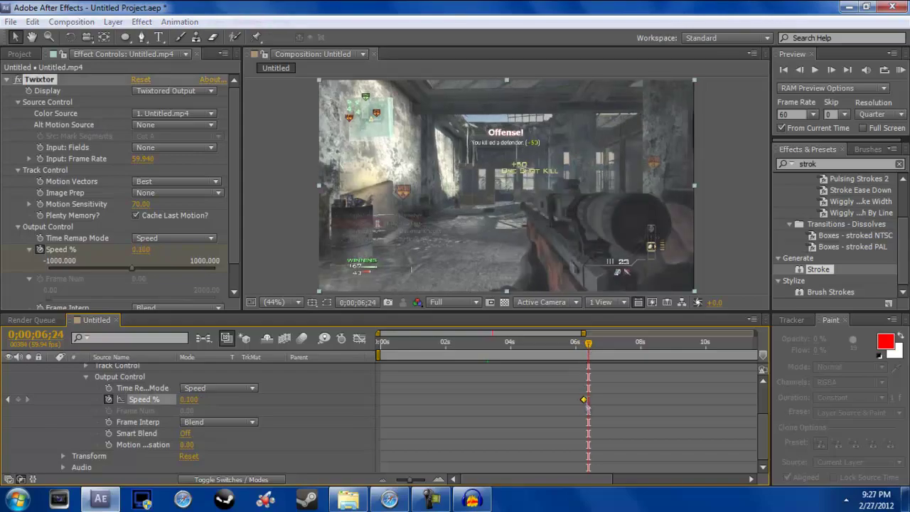
double_click(584, 400)
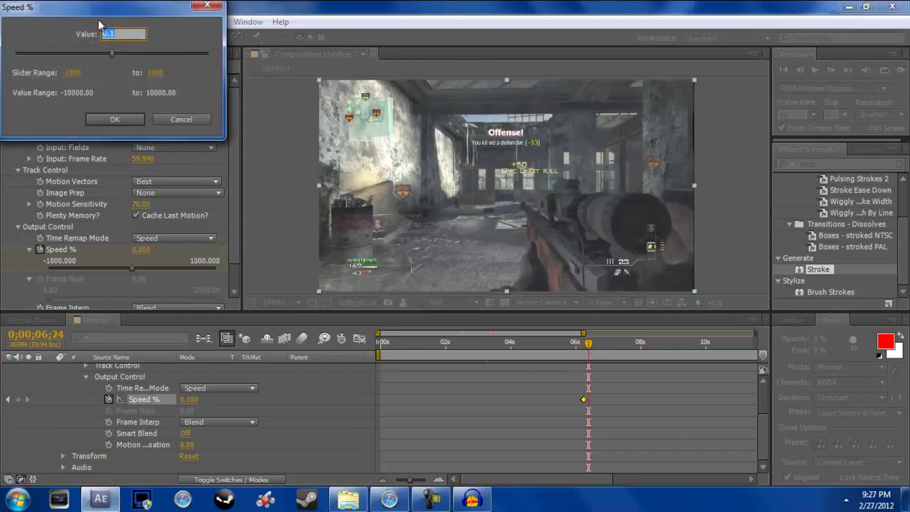
left_click_drag(100, 24, 435, 151)
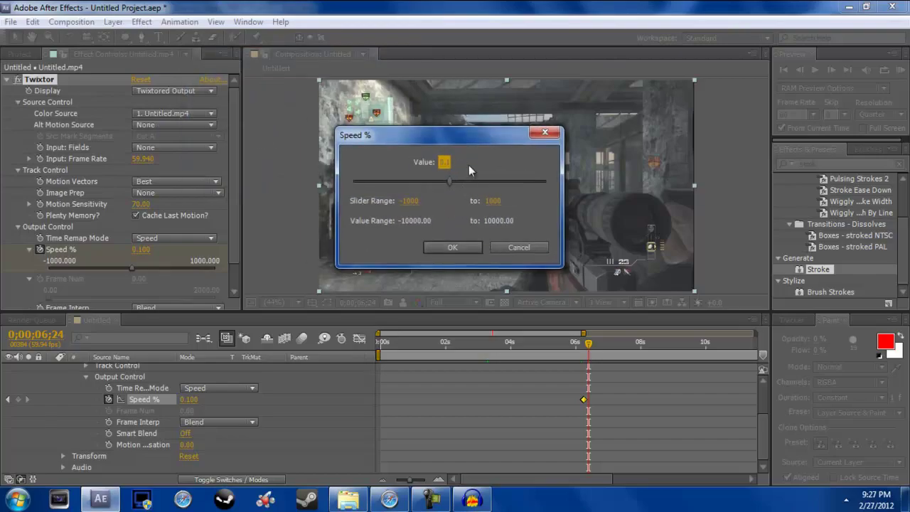
left_click(452, 246)
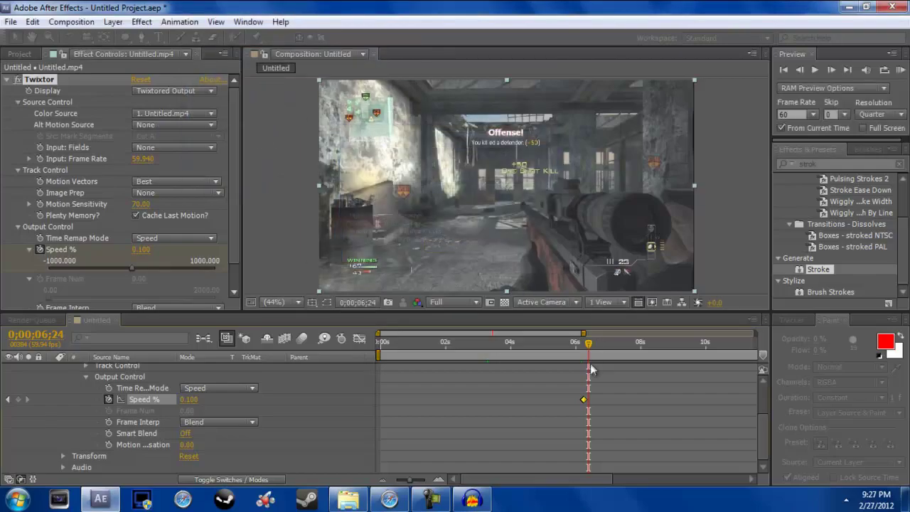
scroll(134, 382, "up", 3)
left_click(123, 370)
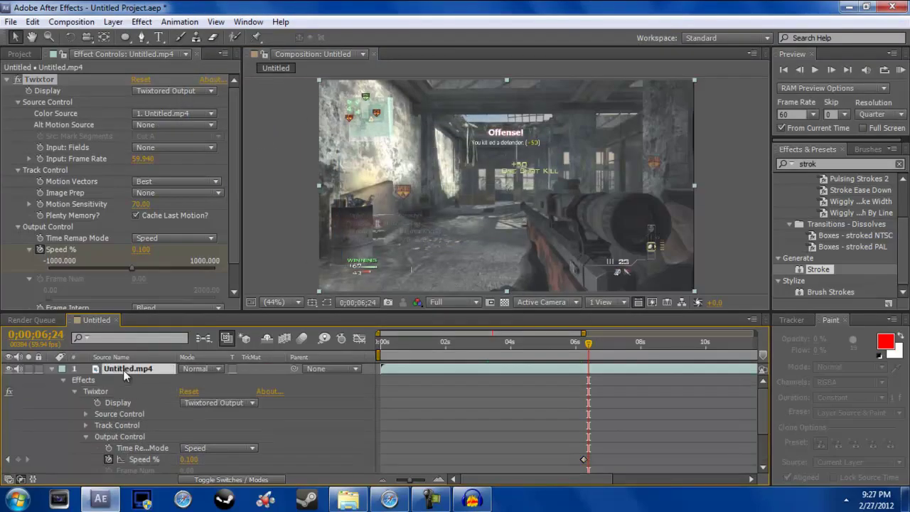
left_click(52, 369)
Step: Create a black solid layer 750 px wide and 750 px high
right_click(65, 393)
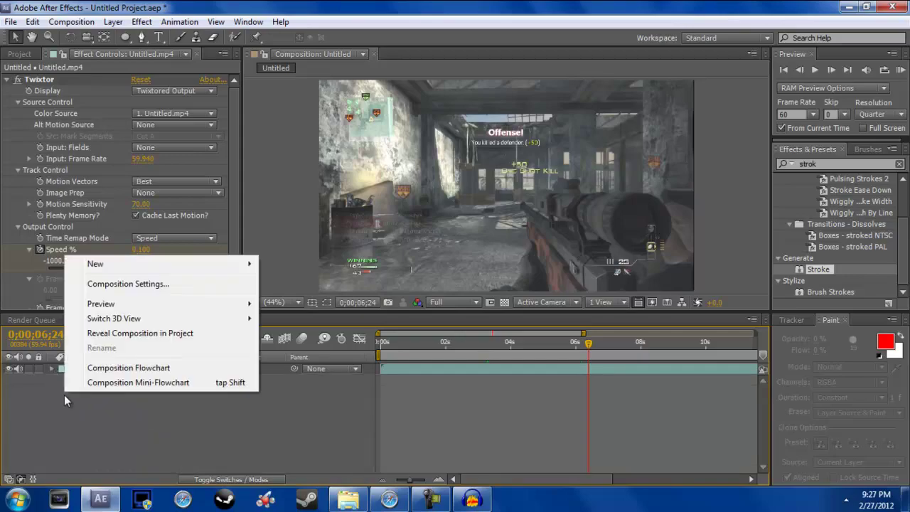
mouse_move(100, 265)
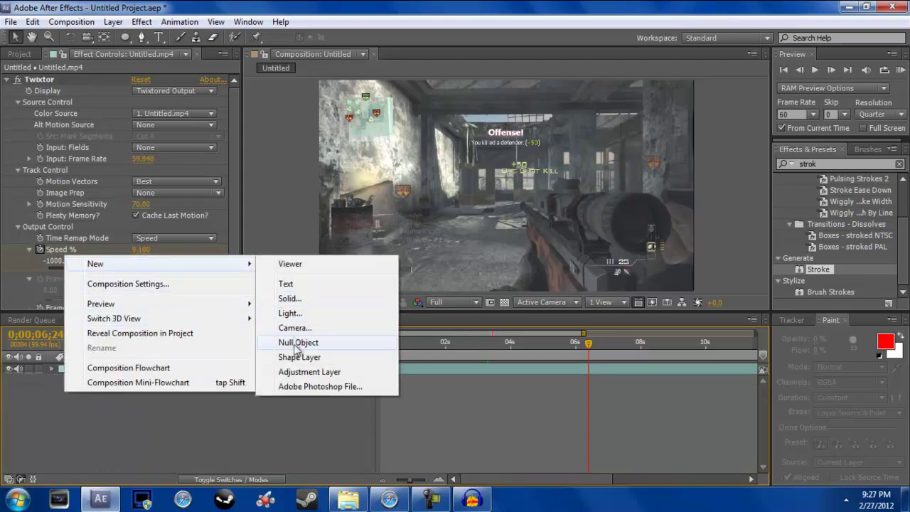
left_click(288, 298)
left_click(98, 67)
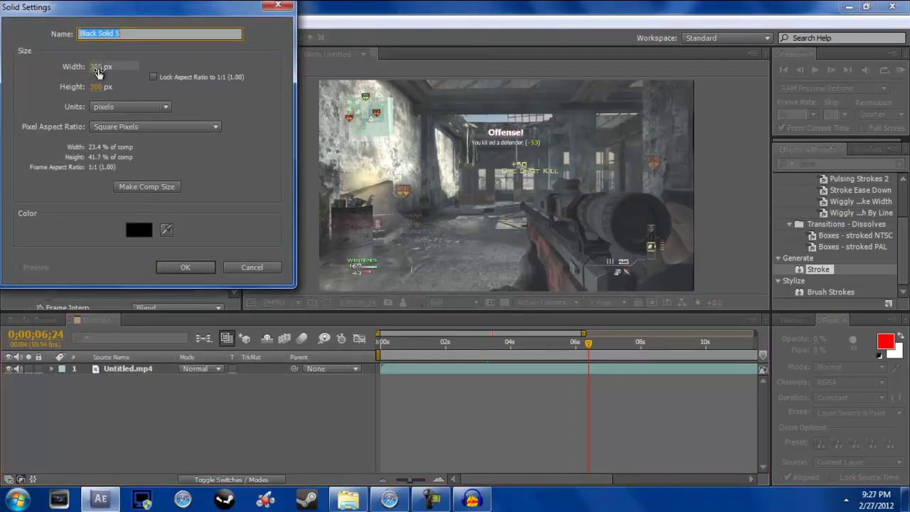
type("500")
left_click(99, 86)
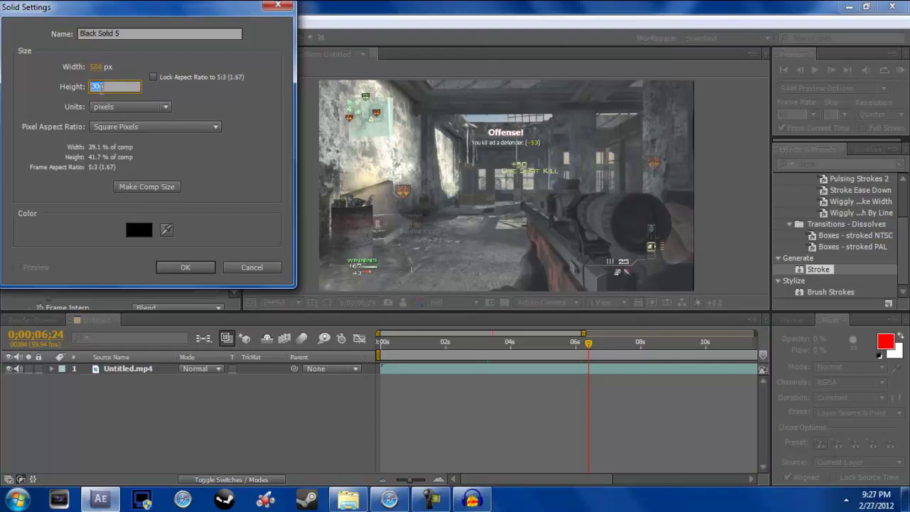
type("500")
key("BackSpace")
key("BackSpace")
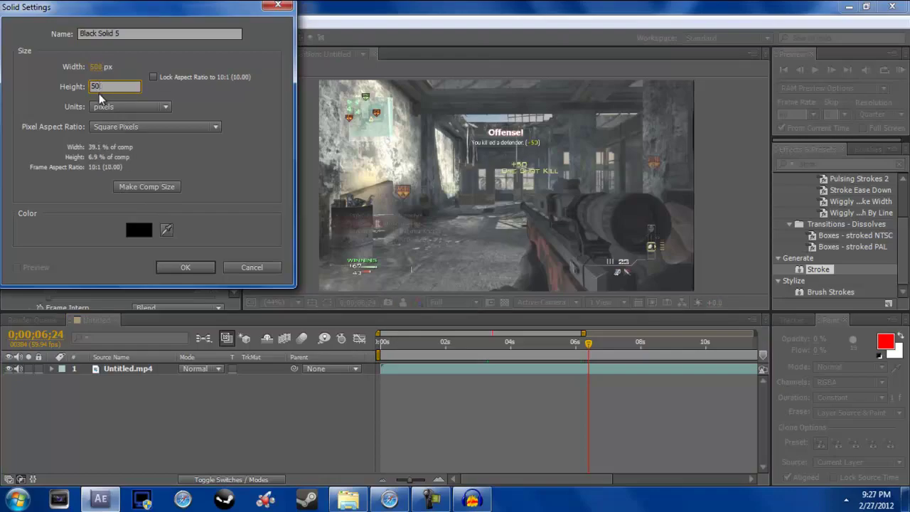
type("750")
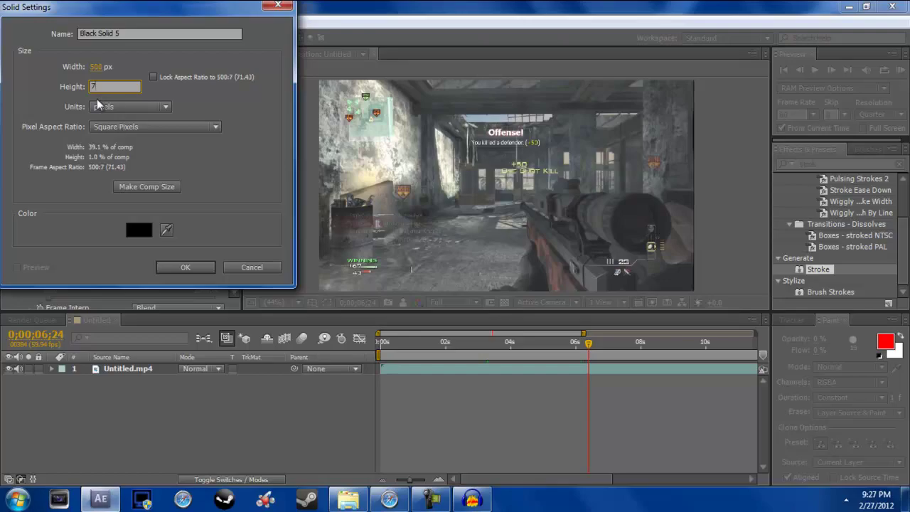
left_click(94, 66)
type("750")
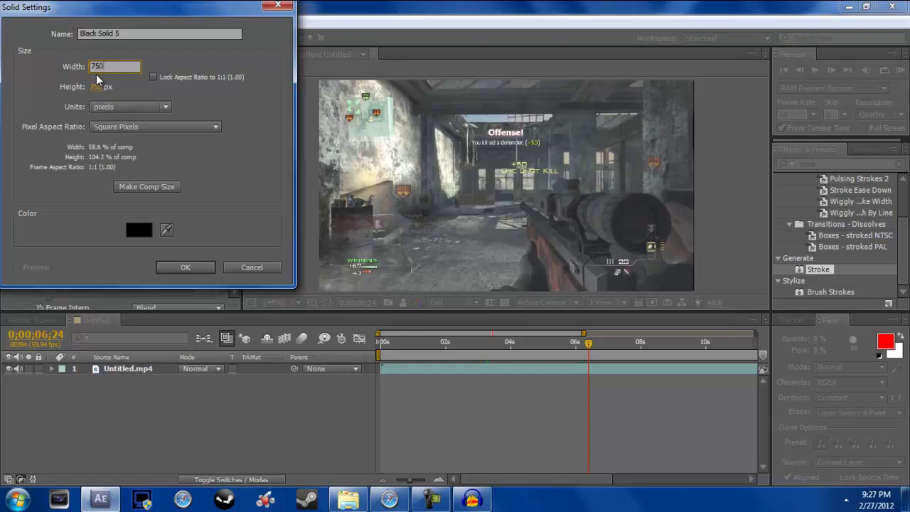
key("Return")
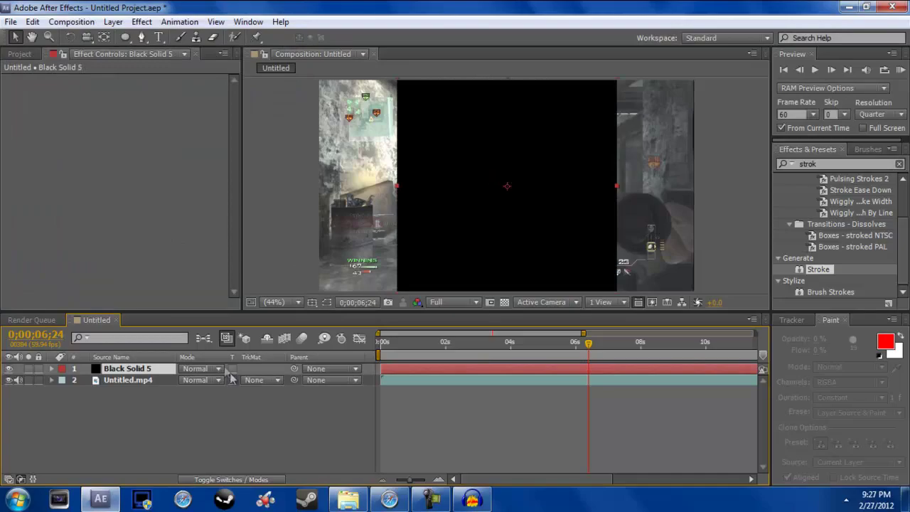
Step: Set the black solid's blending mode to Add and centre the solid over the round end of the rifle scope
left_click(195, 371)
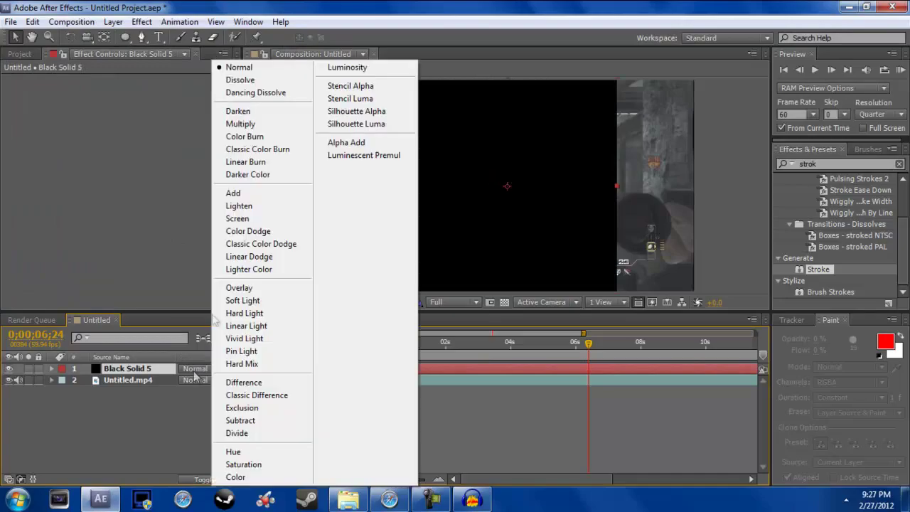
left_click(276, 194)
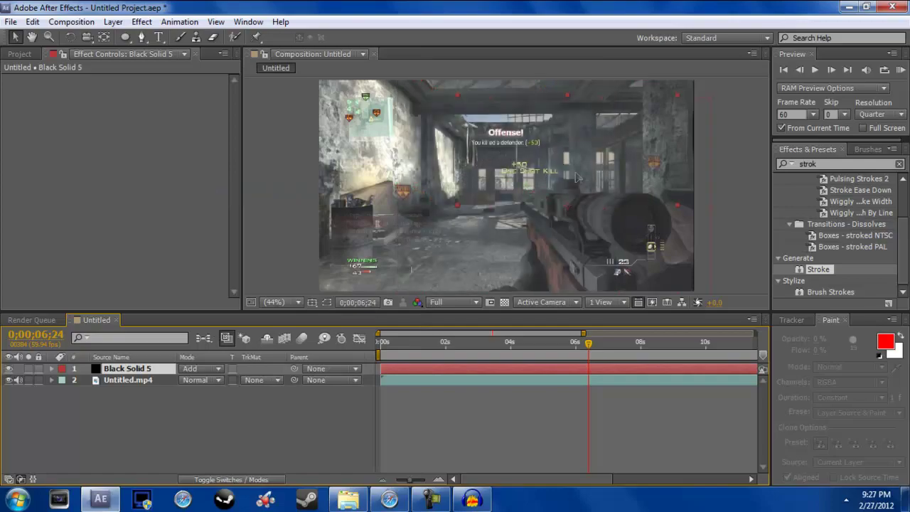
left_click_drag(606, 186, 608, 191)
left_click(609, 191)
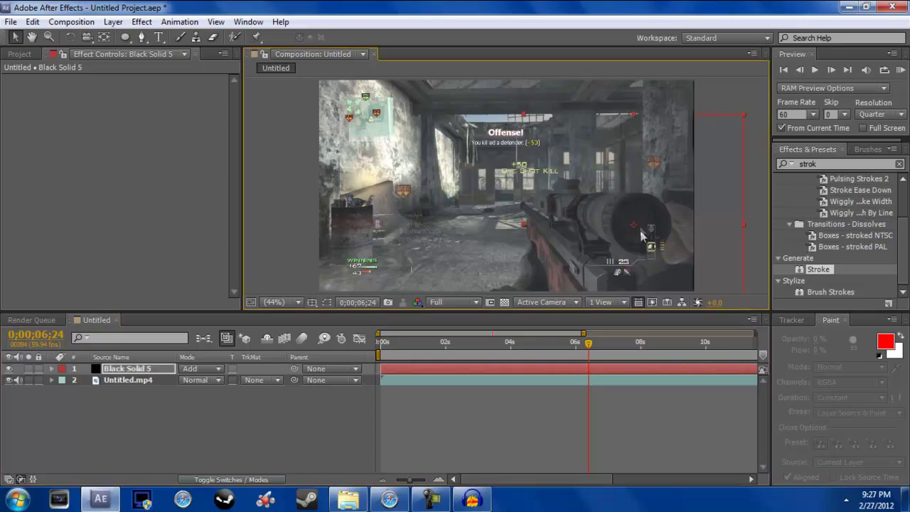
left_click(118, 373)
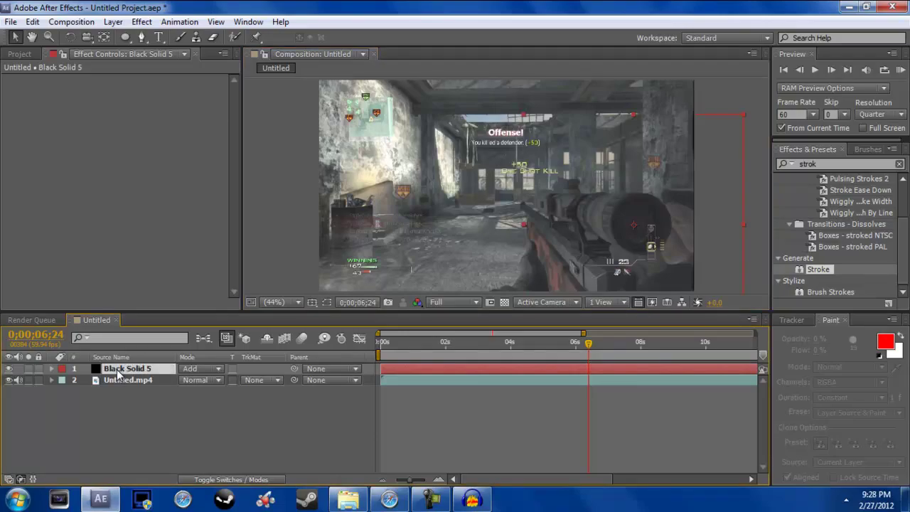
Step: Return the black solid's blending mode to Normal and add an elliptical mask that fills the solid
left_click(188, 370)
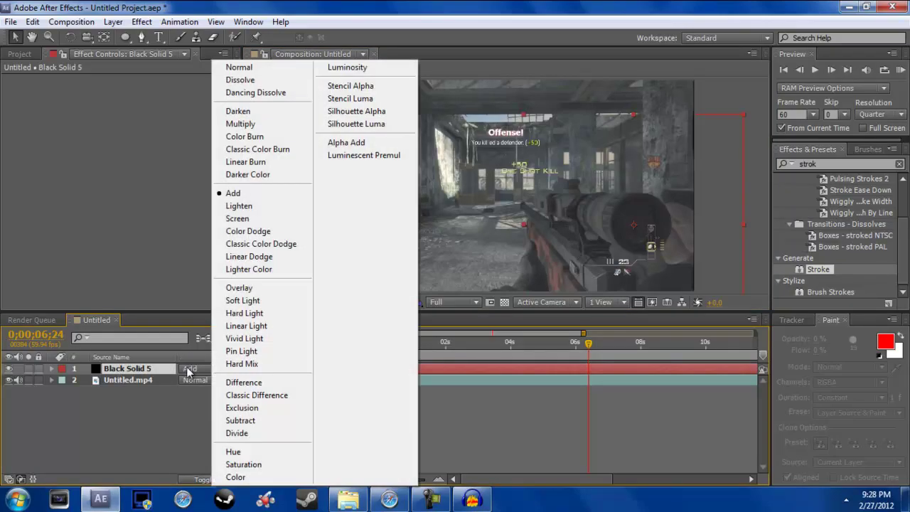
left_click(235, 66)
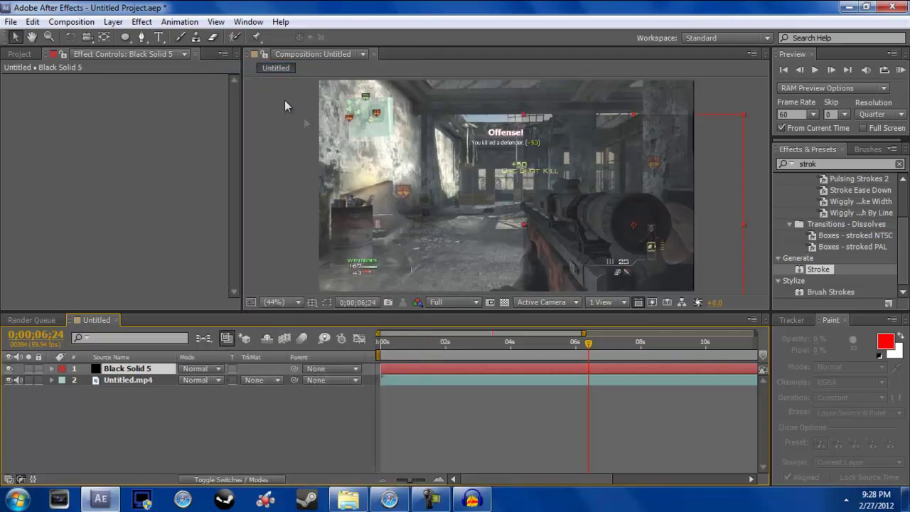
double_click(124, 37)
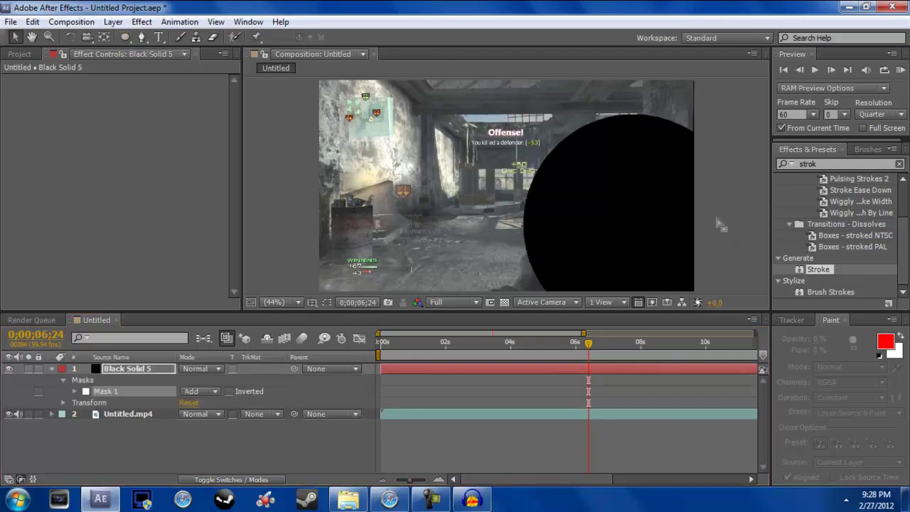
Step: Scale the circular black solid to 36% to roughly match the scope's lens, keeping the layer selected
left_click(144, 371)
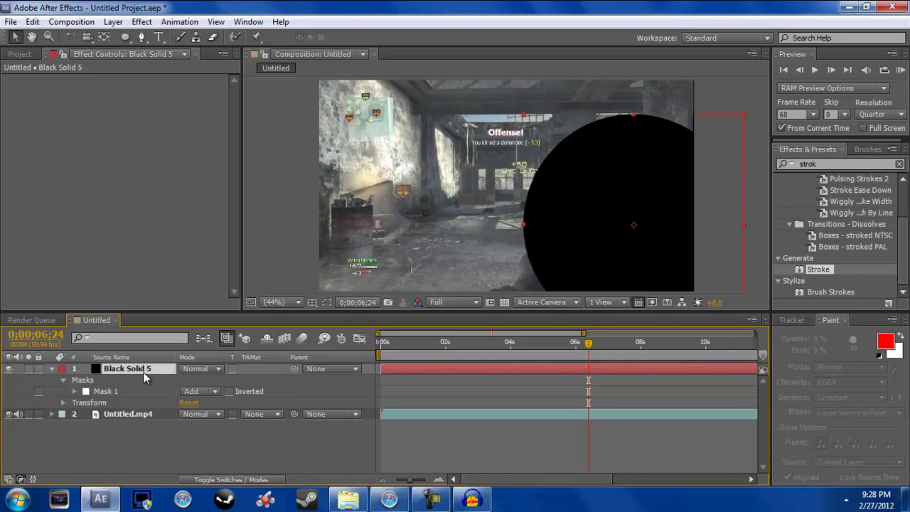
key("s")
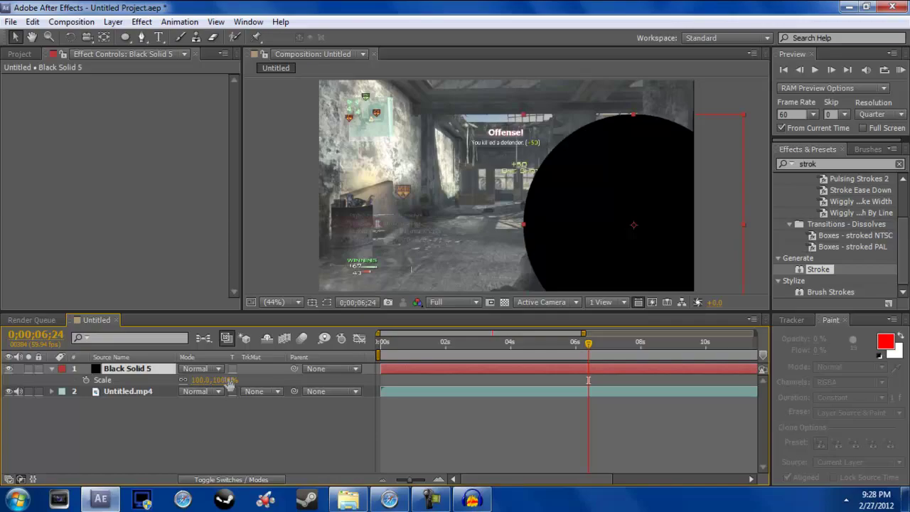
left_click_drag(209, 380, 194, 391)
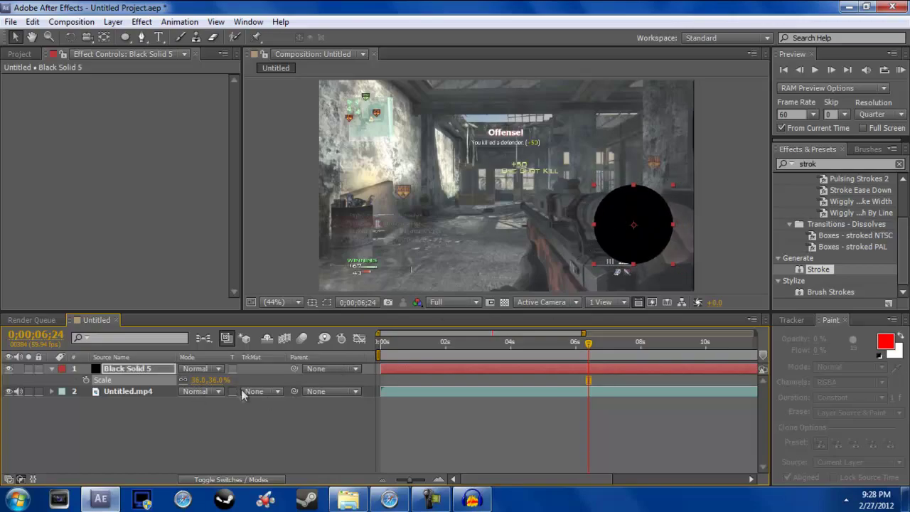
left_click(118, 368)
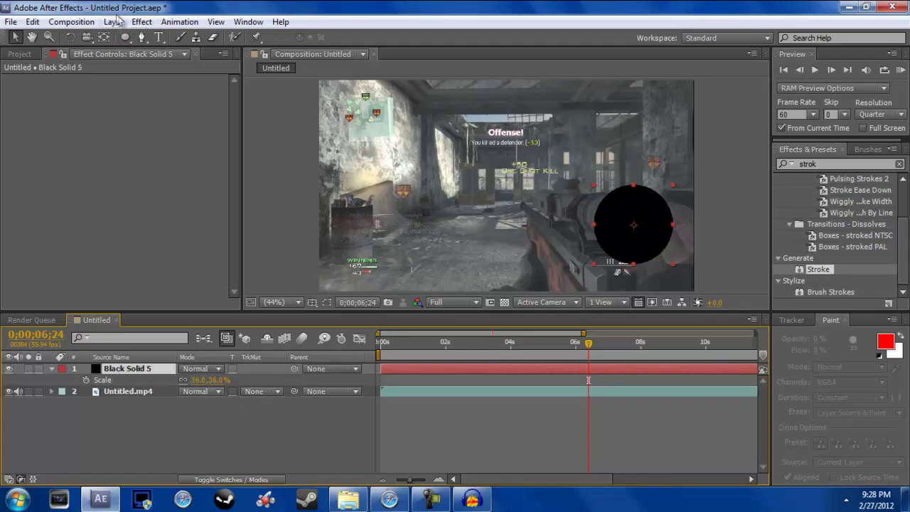
Step: Apply the Generate category's Stroke effect to the circular black solid and collapse the layer's properties
left_click(142, 21)
mouse_move(168, 212)
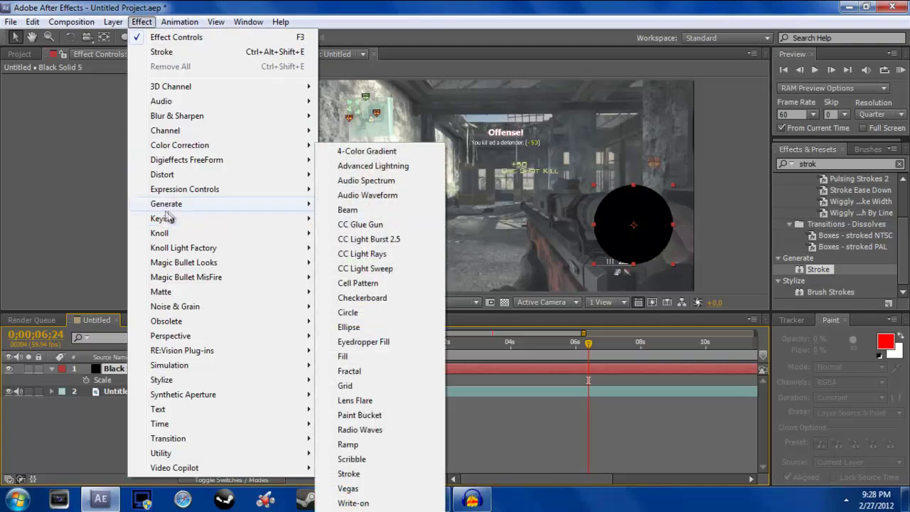
left_click(356, 473)
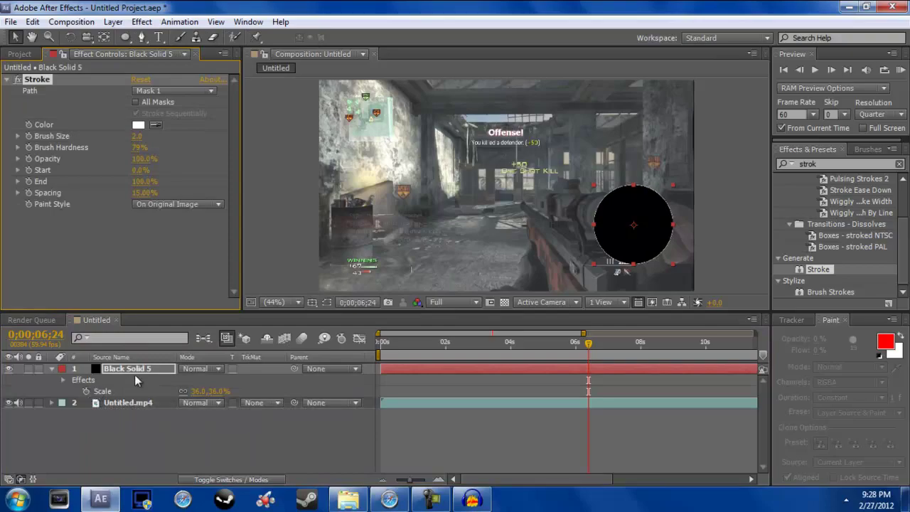
left_click(51, 369)
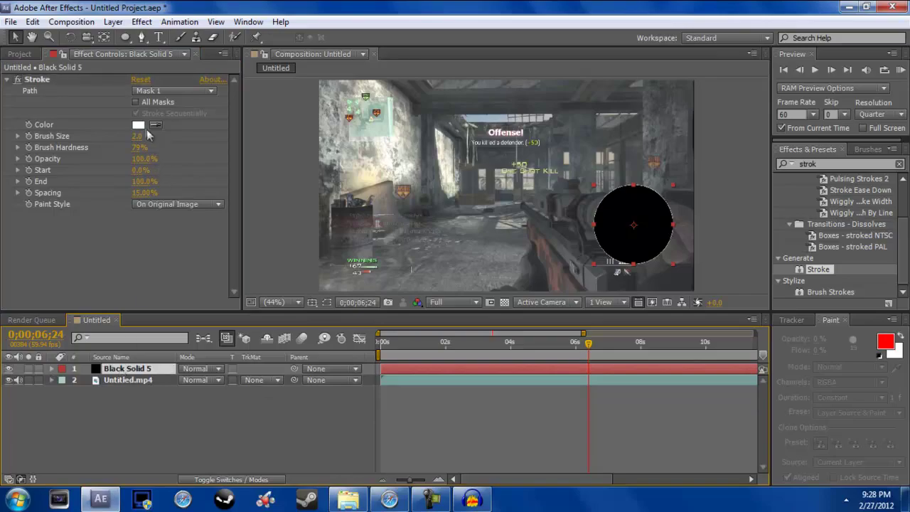
Step: Set the Stroke effect's color to bright green and its brush size to 15
left_click(138, 125)
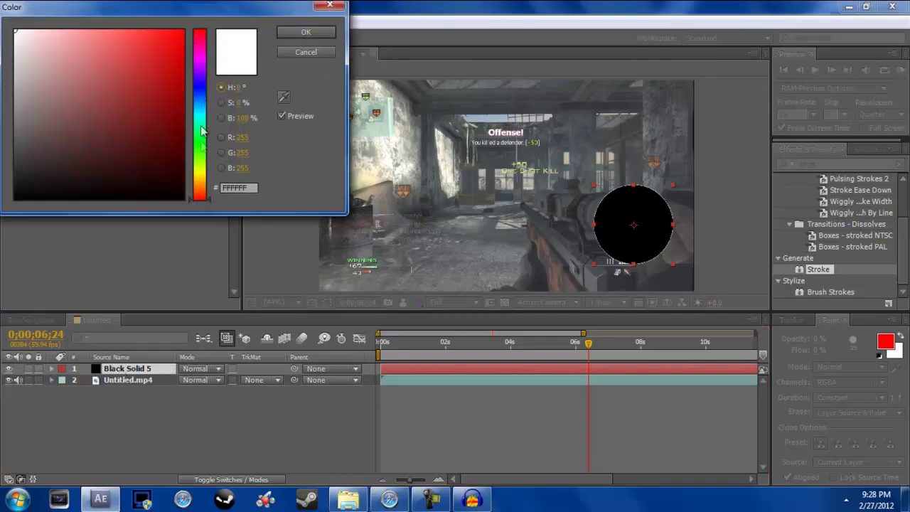
left_click(202, 150)
left_click_drag(147, 63, 246, 37)
left_click(306, 32)
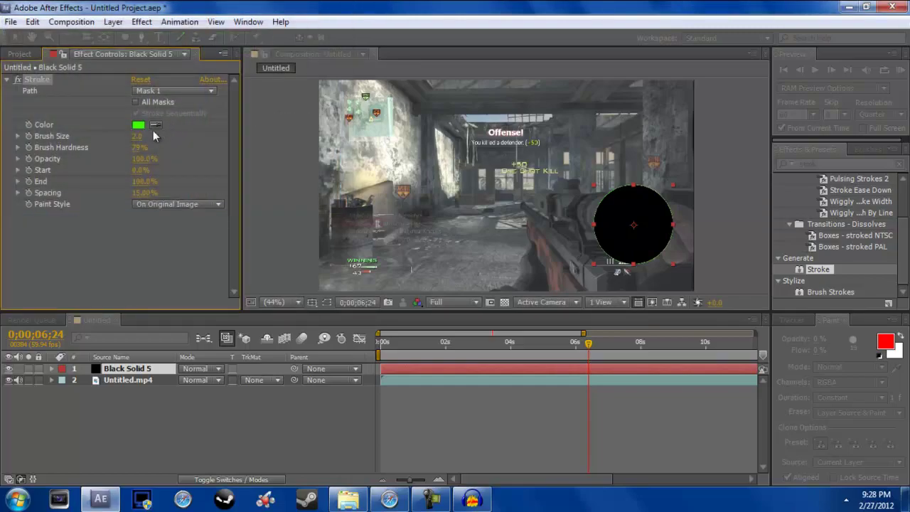
left_click(141, 136)
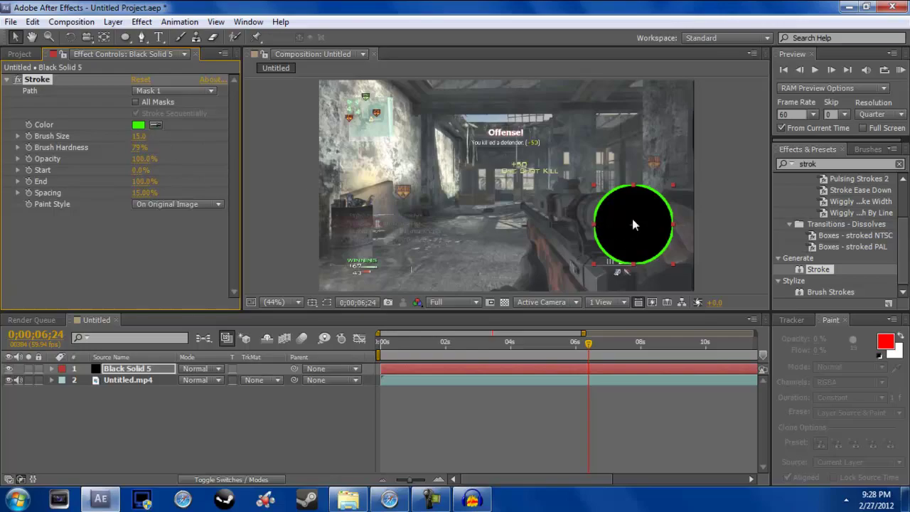
Step: Examine the solid's mask path in its layer view and the green stroke's outer edges at 100% magnification in the composition
left_click(147, 368)
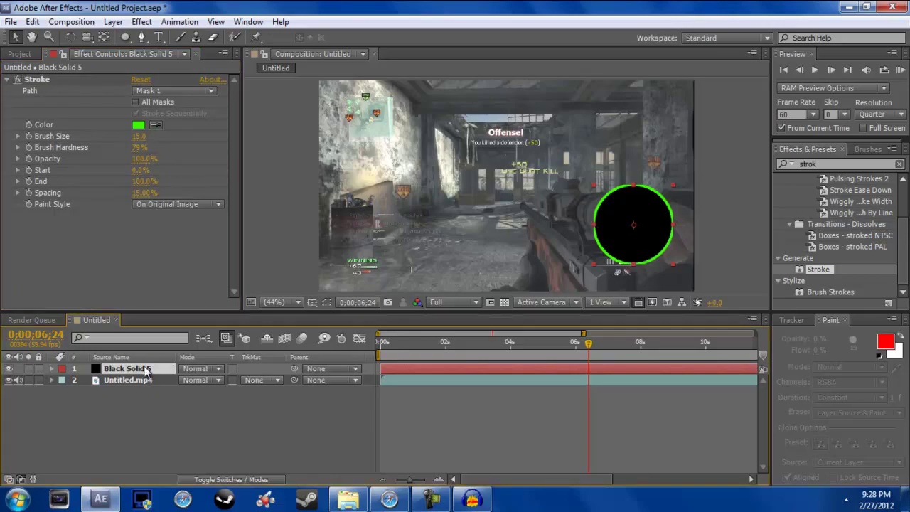
double_click(147, 369)
left_click(423, 163)
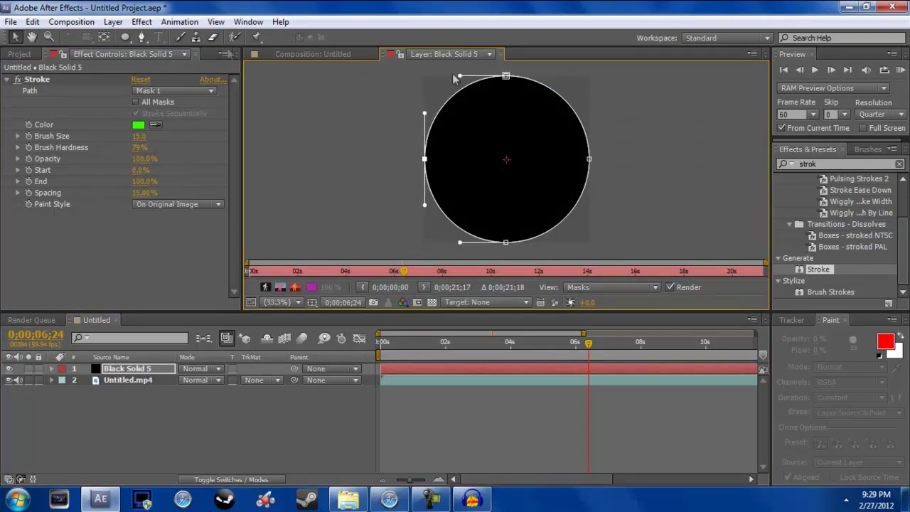
left_click(313, 54)
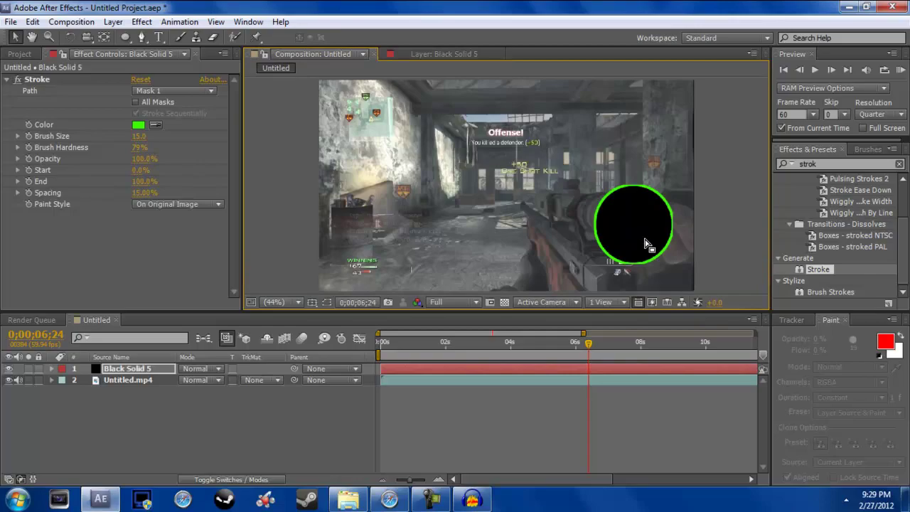
key("period")
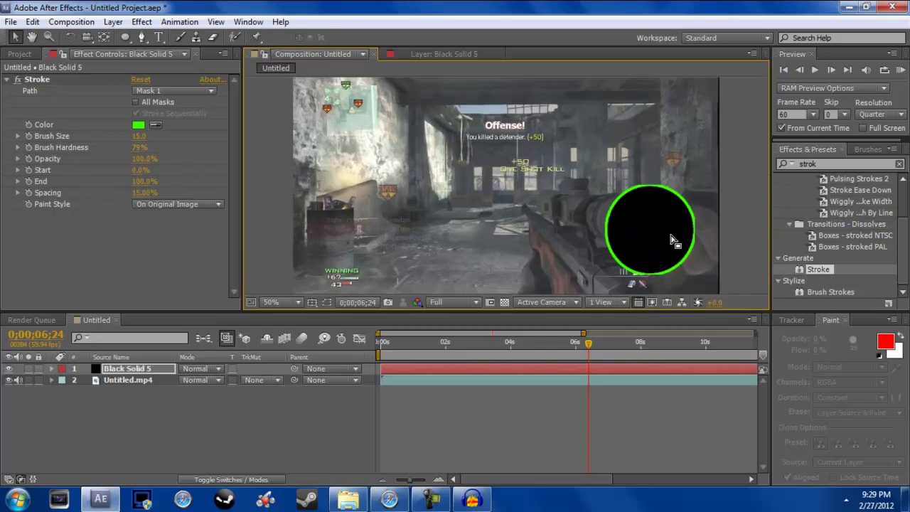
key("period")
key("period")
left_click(32, 37)
left_click_drag(760, 242, 565, 198)
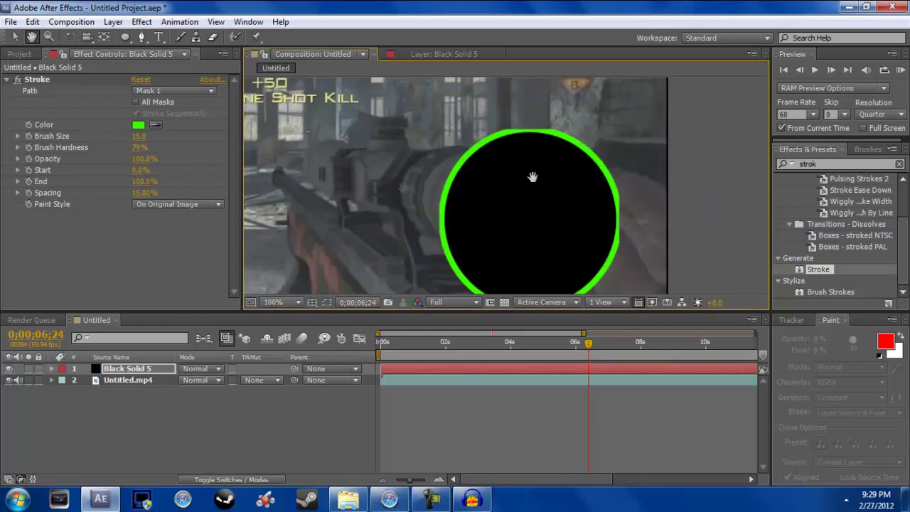
left_click(14, 37)
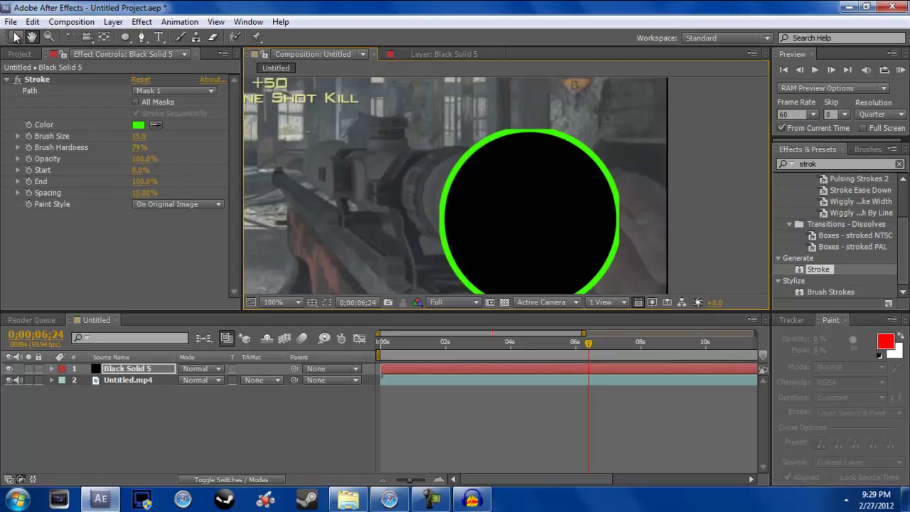
Step: Pull the circular mask's four points slightly inward from the solid's edges and check the green ring in the composition
double_click(149, 370)
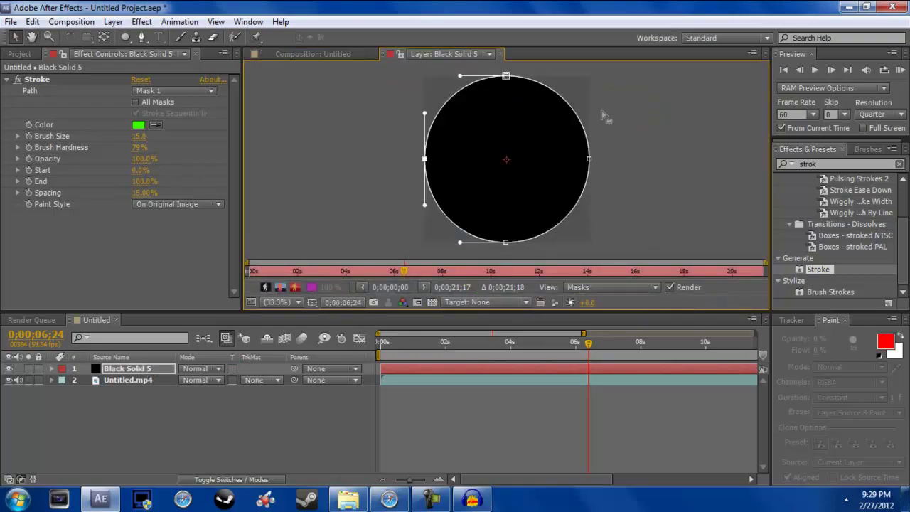
left_click(590, 160)
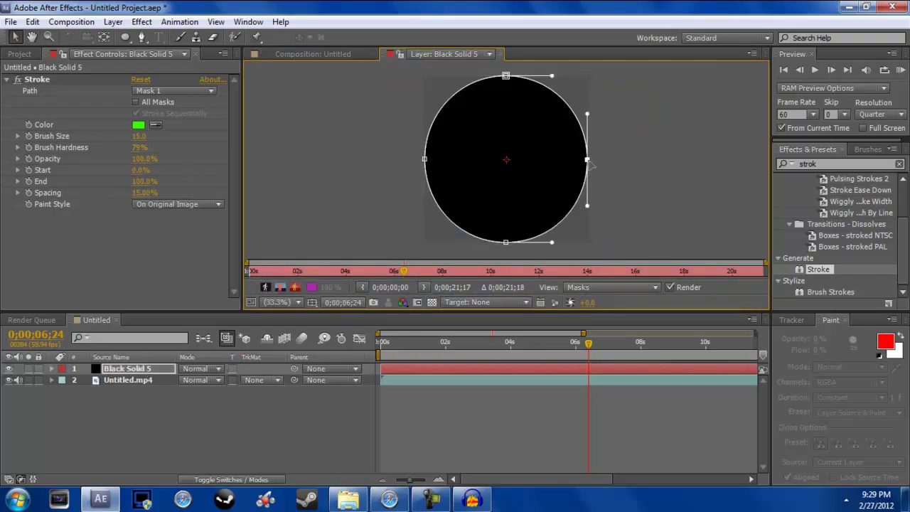
left_click_drag(505, 76, 506, 85)
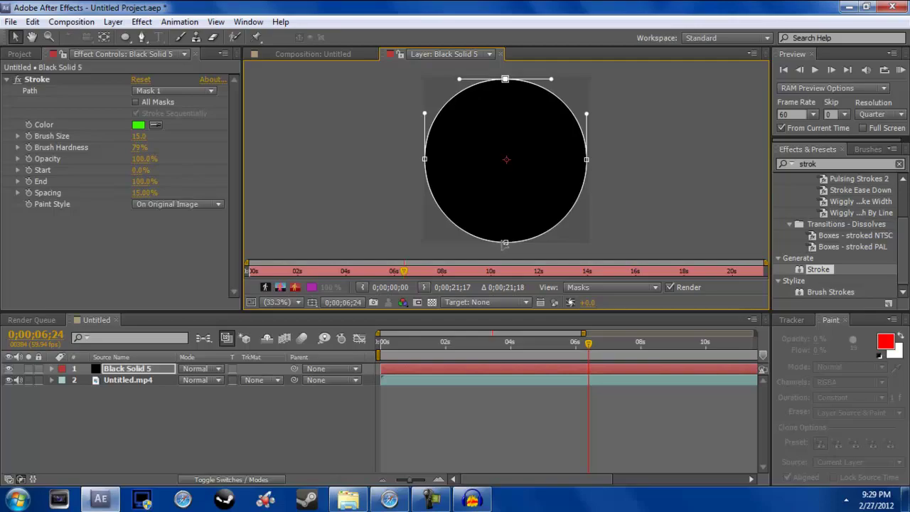
left_click_drag(505, 244, 505, 239)
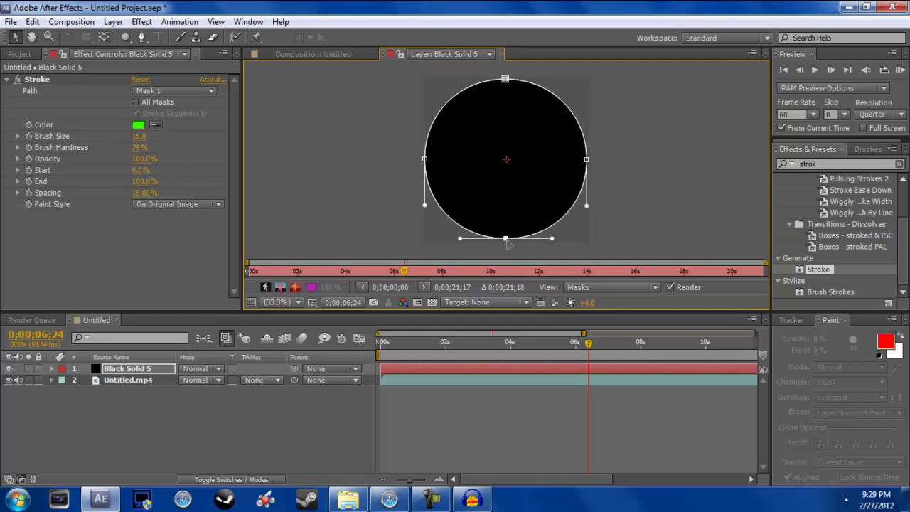
left_click_drag(425, 159, 428, 159)
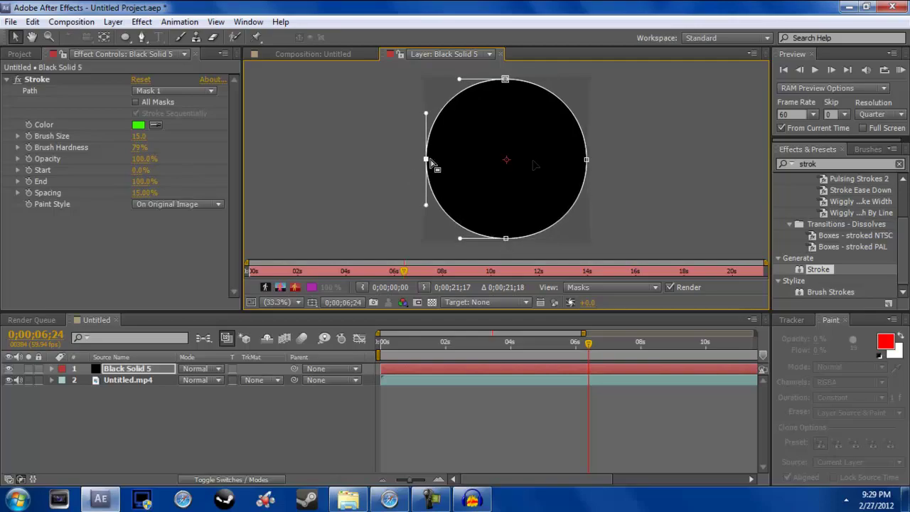
left_click(622, 188)
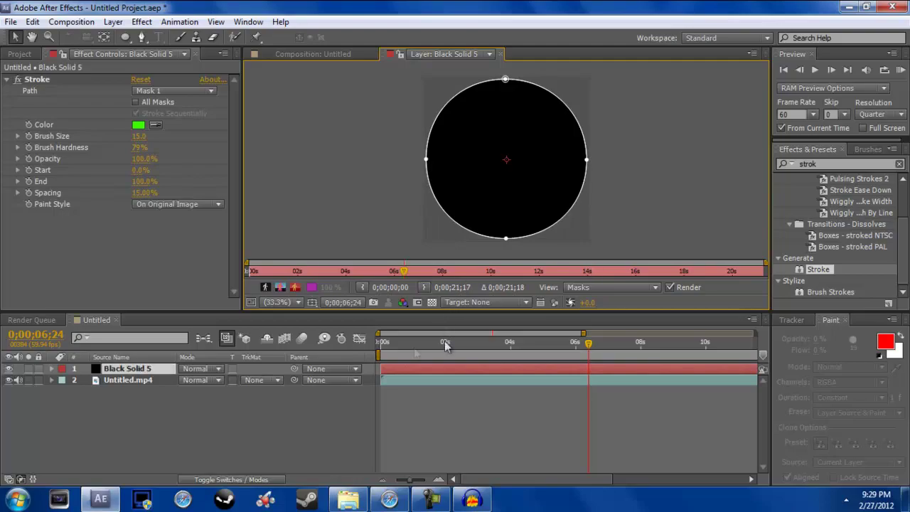
left_click(106, 379)
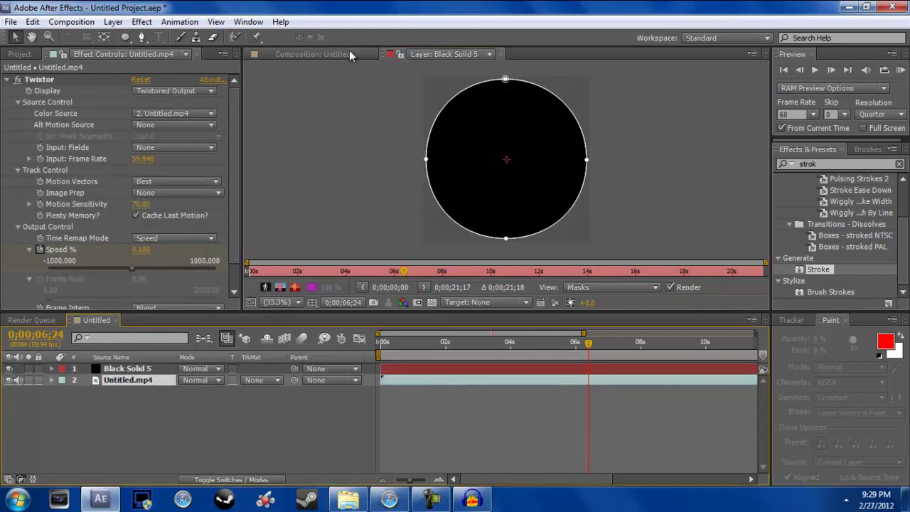
left_click(349, 51)
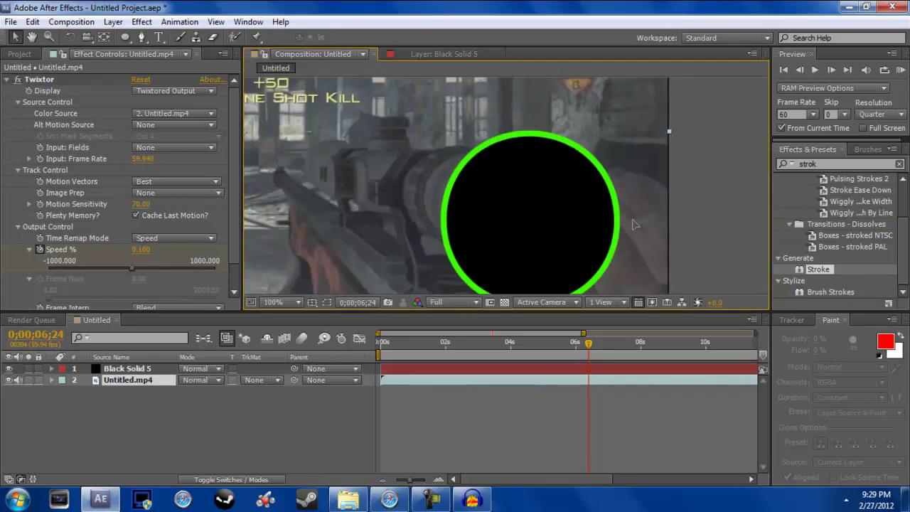
left_click(722, 202)
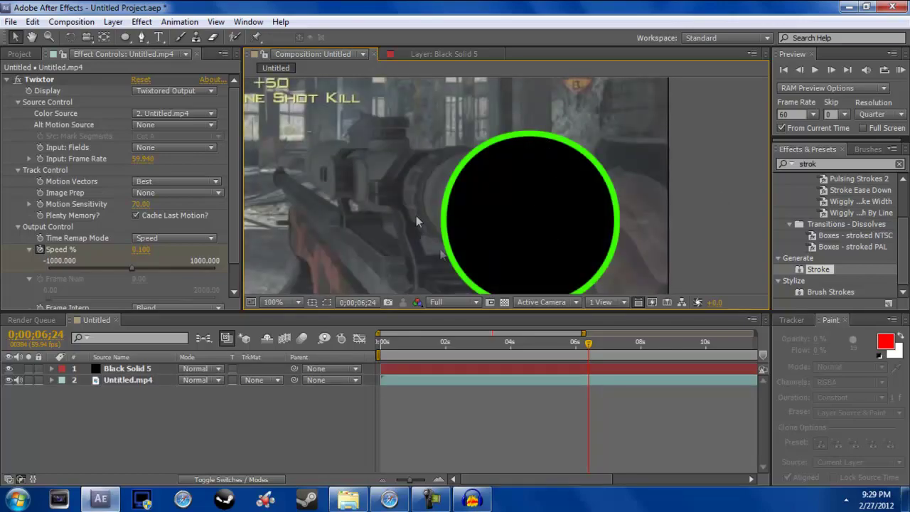
Step: Set the black solid's Stroke paint style to On Transparent and view the ring over the scope
left_click(114, 369)
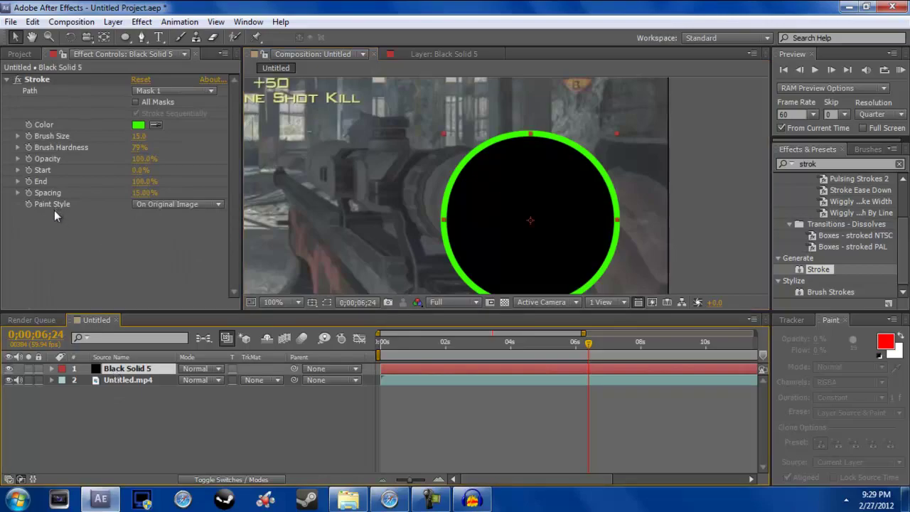
left_click(141, 207)
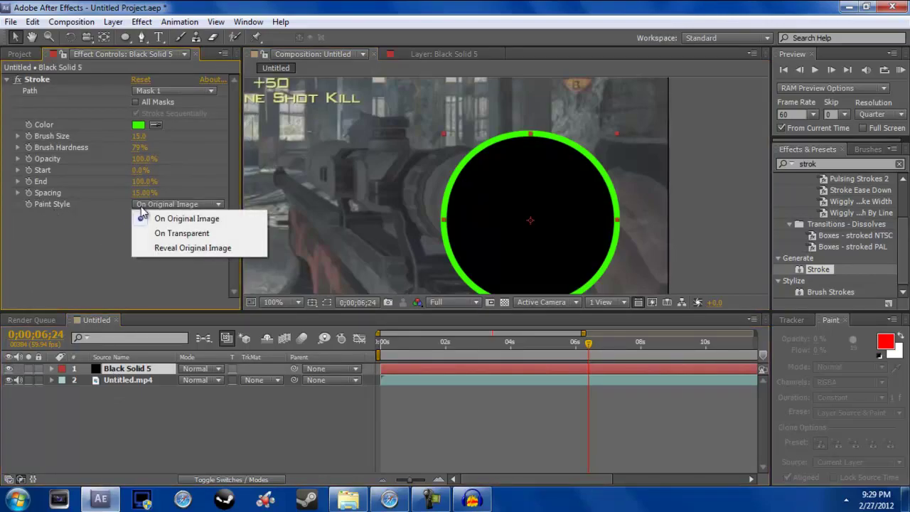
left_click(180, 237)
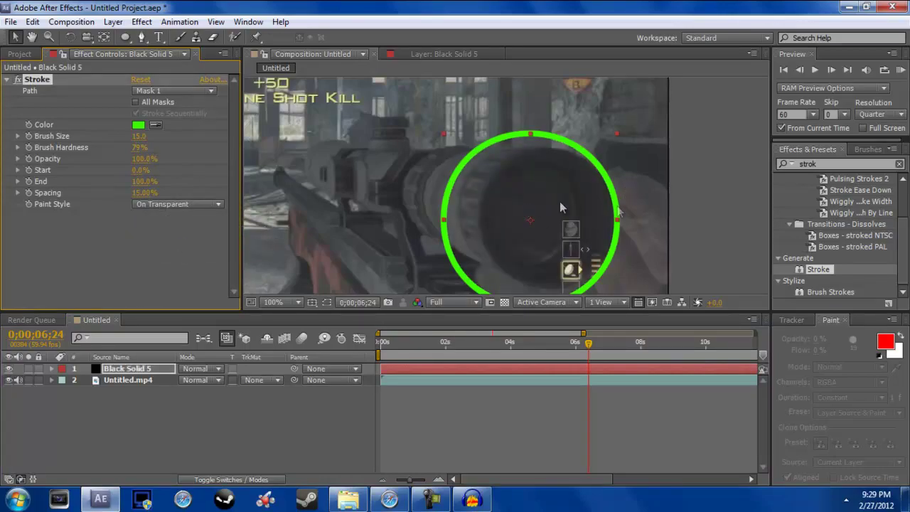
scroll(560, 202, "down", 2)
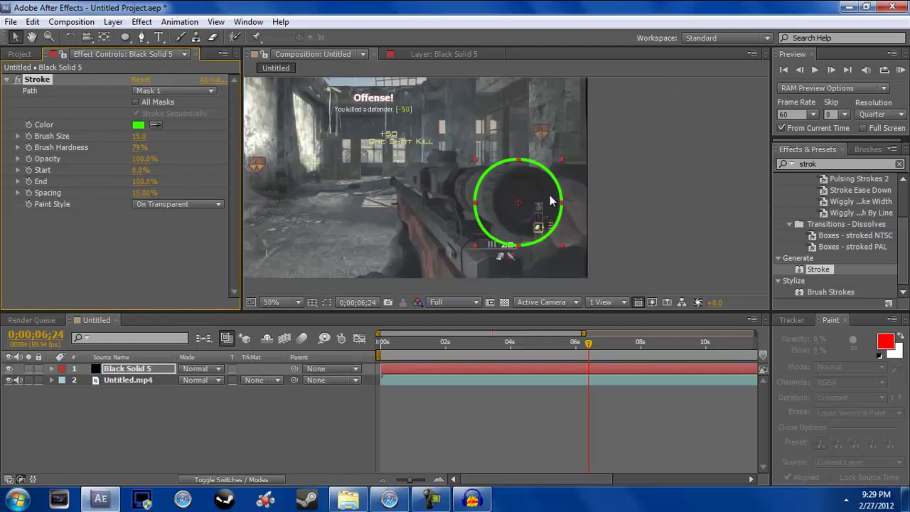
left_click(520, 209)
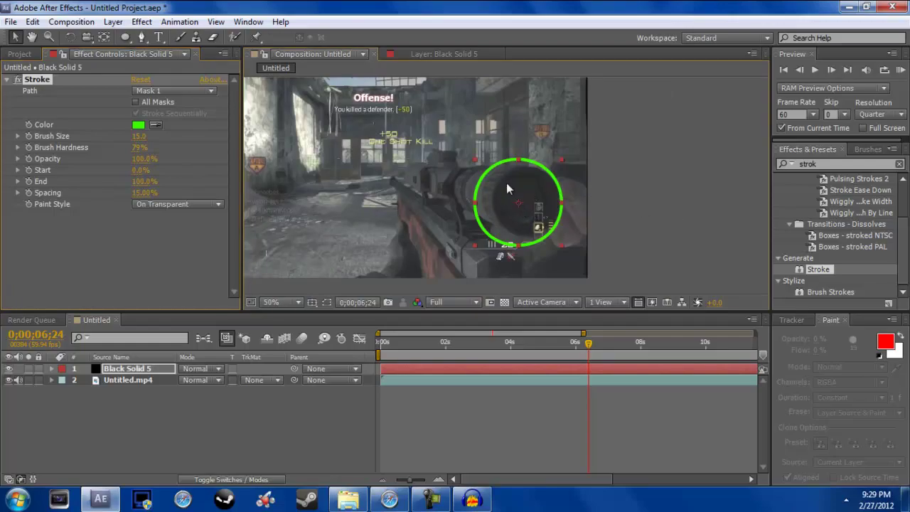
Step: Make the ring's solid a 3D layer and push it back along its Z axis to a Z position of about 603
left_click(209, 480)
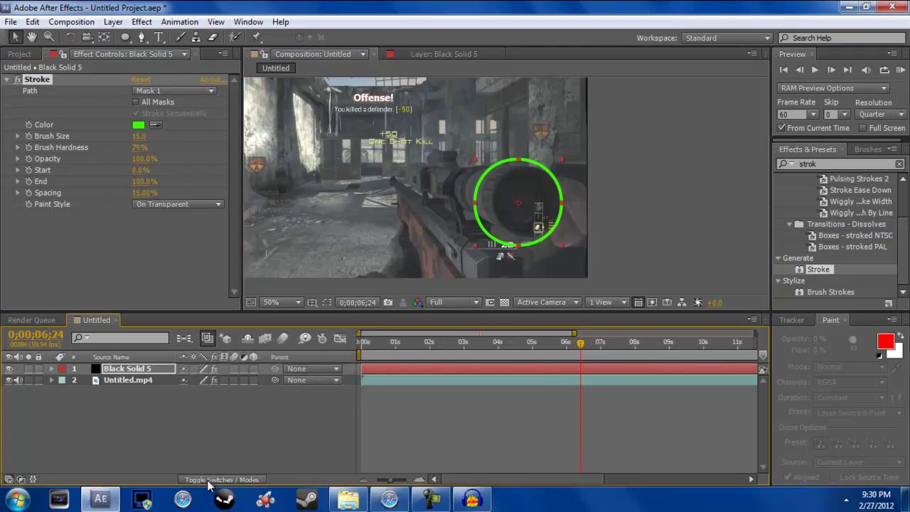
left_click(254, 369)
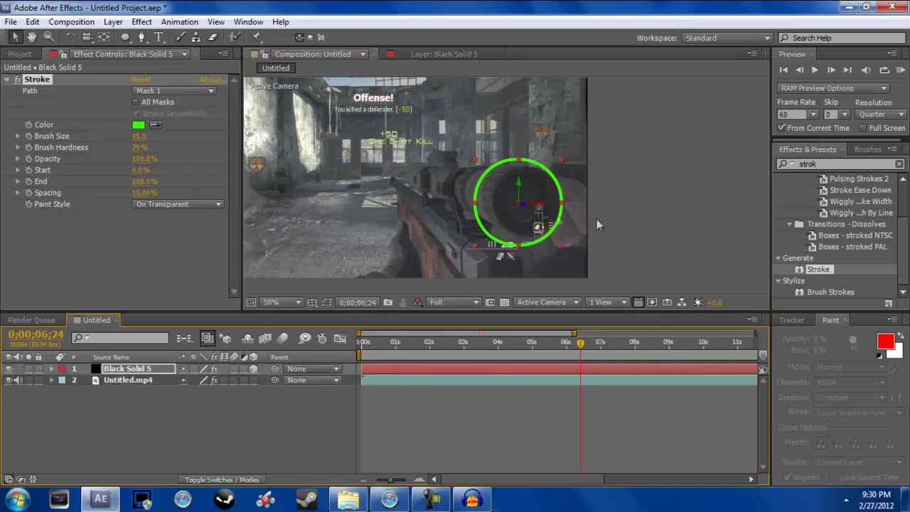
scroll(524, 204, "up", 3)
scroll(651, 241, "up", 1)
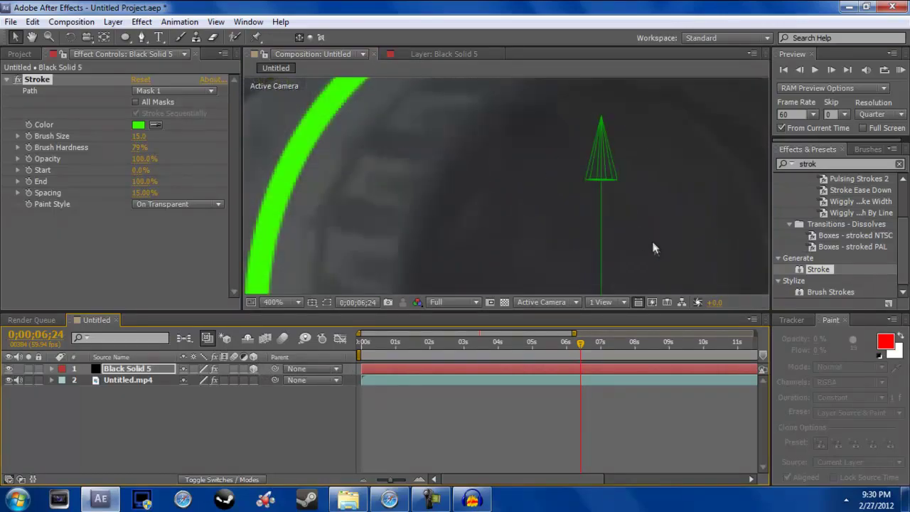
scroll(652, 241, "down", 1)
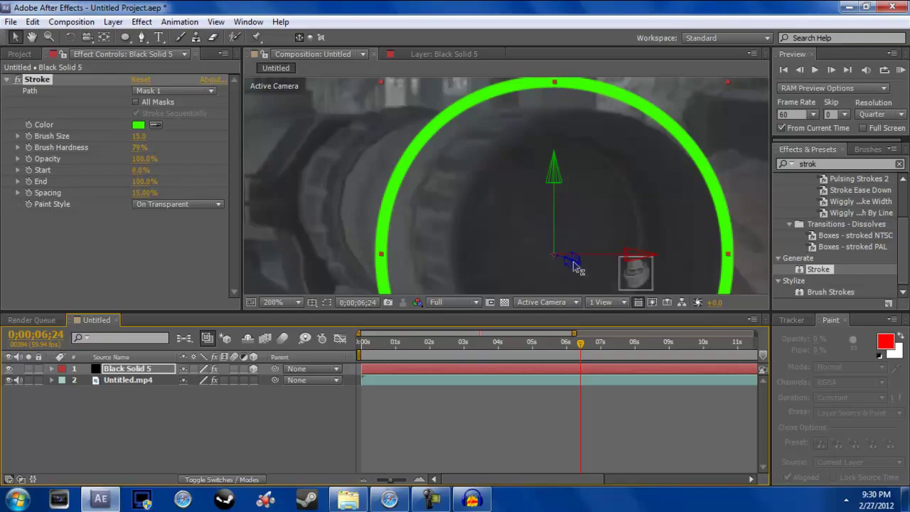
key("comma")
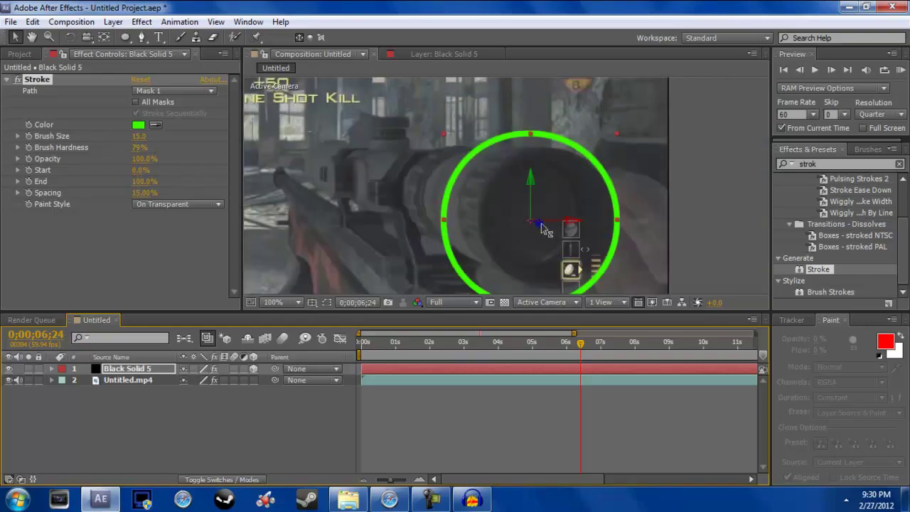
mouse_move(544, 228)
left_mouse_down()
mouse_move(359, 57)
mouse_move(249, 0)
mouse_move(192, 8)
mouse_move(113, 165)
left_mouse_up()
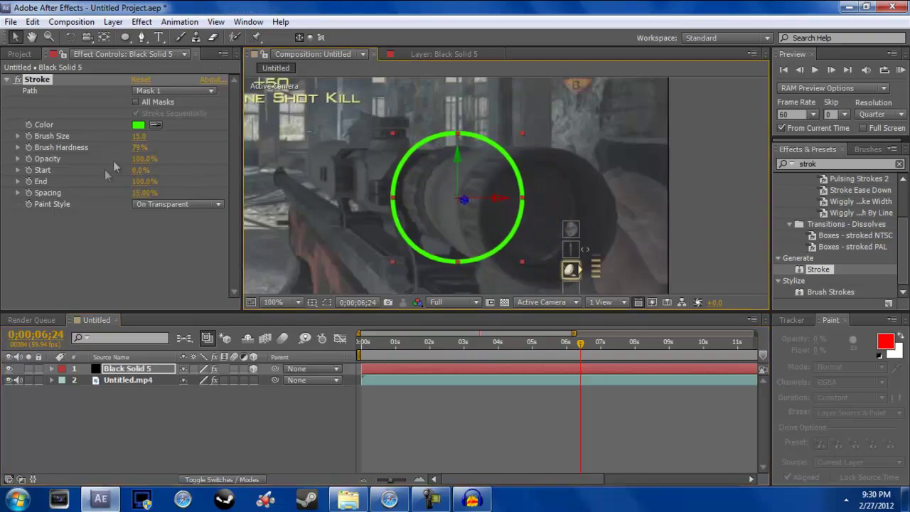
Step: Add a keyframe to the black solid's Stroke End at 0;00;06;24 with a value of 0%
left_click(112, 240)
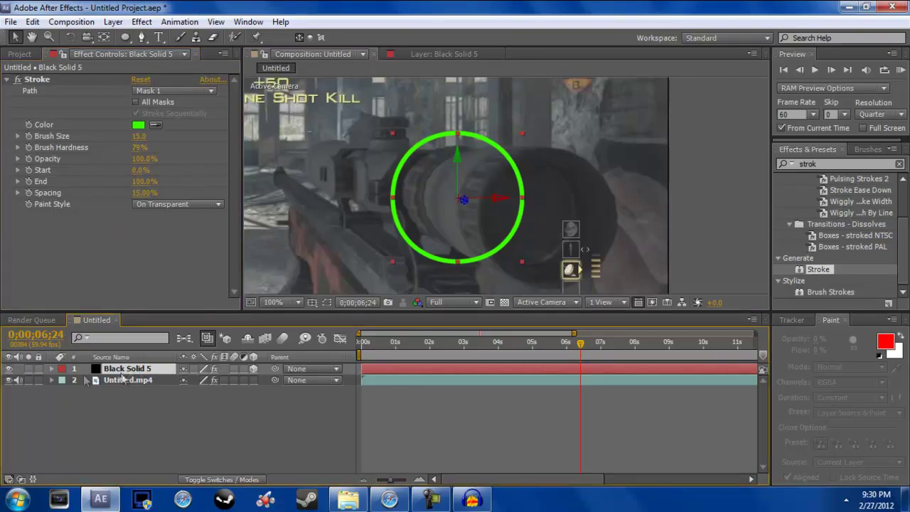
left_click(52, 369)
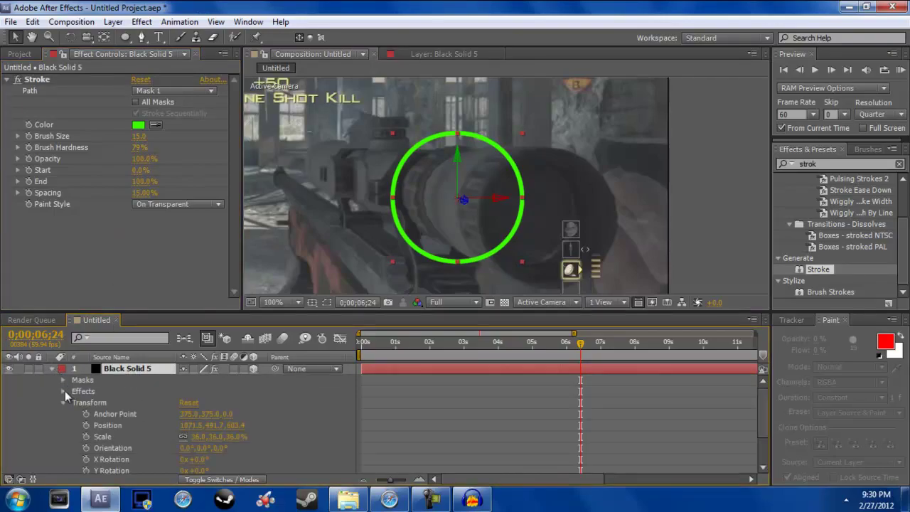
left_click(64, 391)
left_click(63, 413)
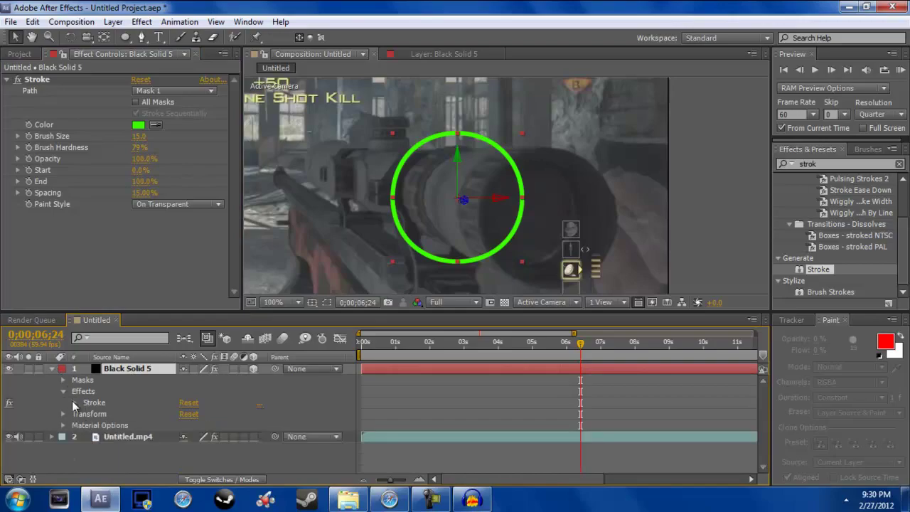
left_click(74, 402)
scroll(91, 409, "down", 5)
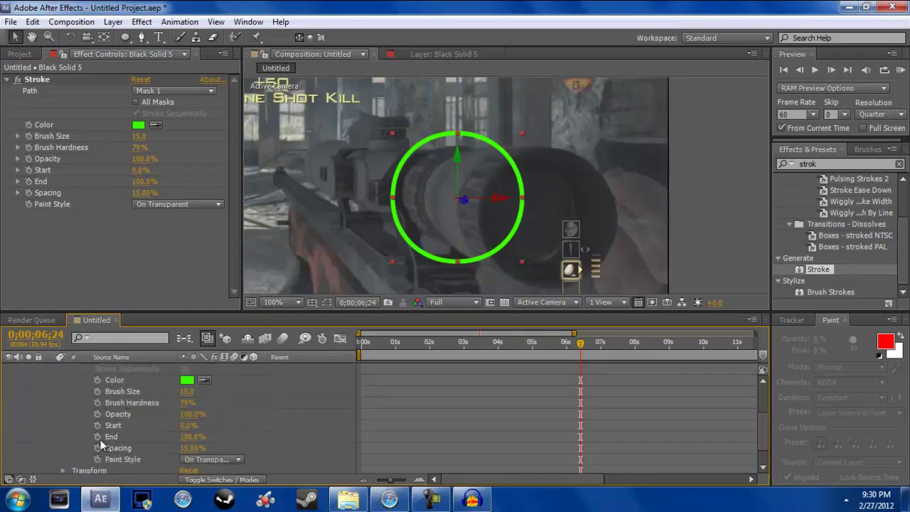
left_click(98, 436)
left_click(190, 436)
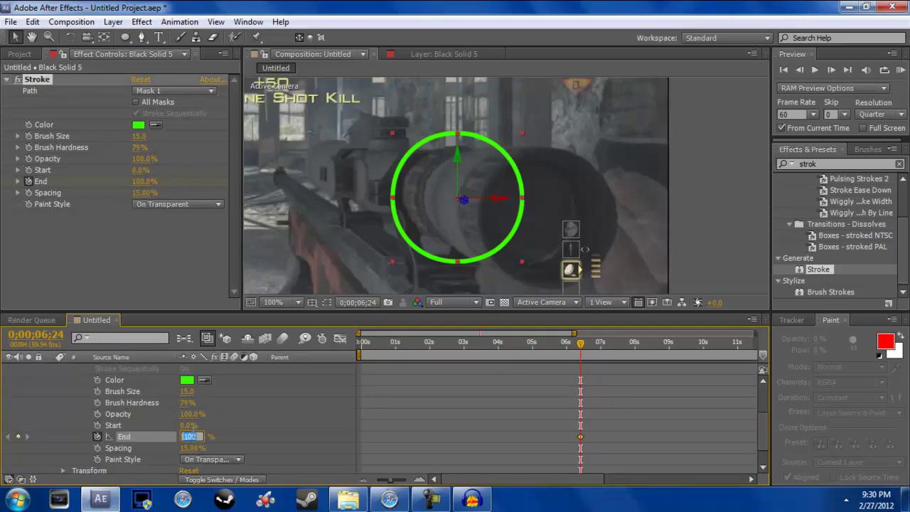
key("Return")
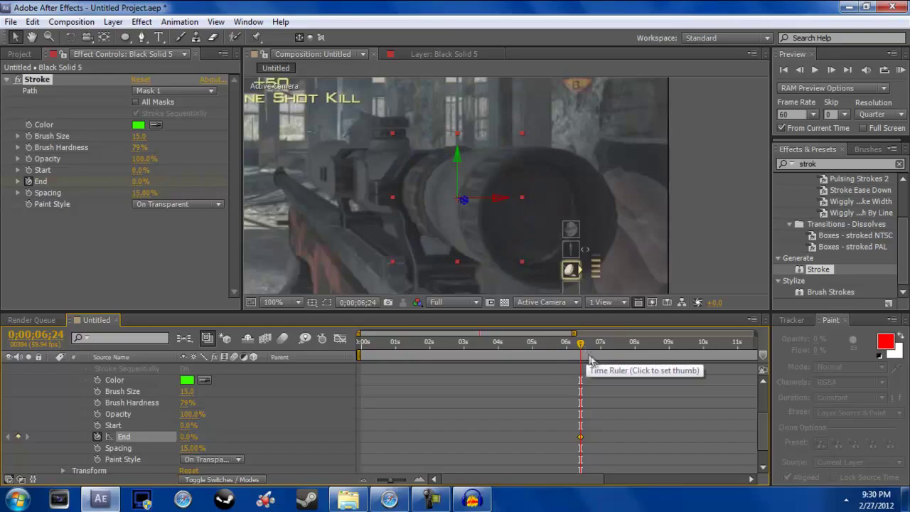
Step: Add a second Stroke End keyframe of 100% at 0;00;08;01
left_click(633, 343)
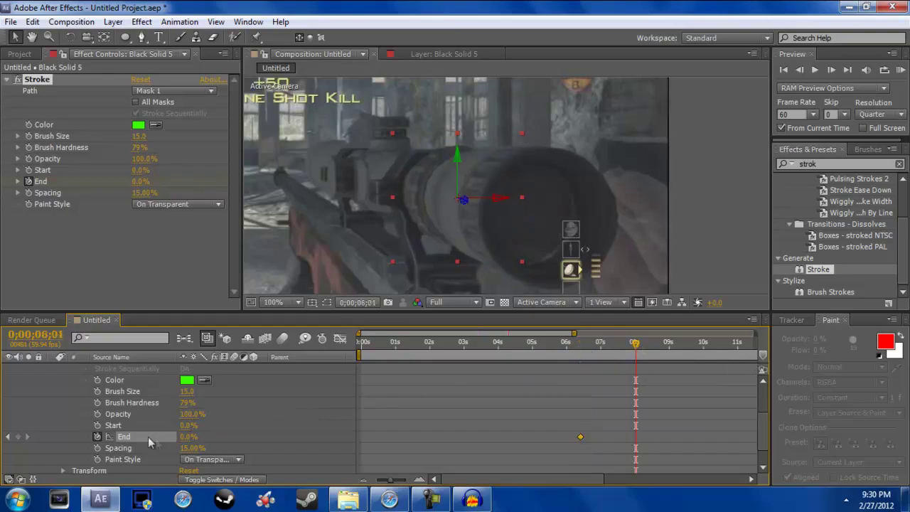
left_click(188, 436)
type("100")
key("Return")
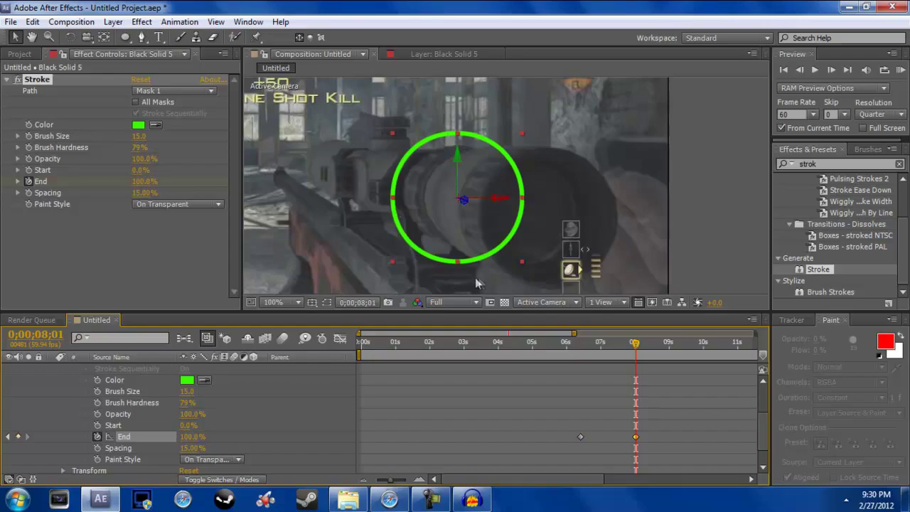
Step: RAM preview the green ring drawing on around the scope, starting from 0;00;06;34
left_click(586, 348)
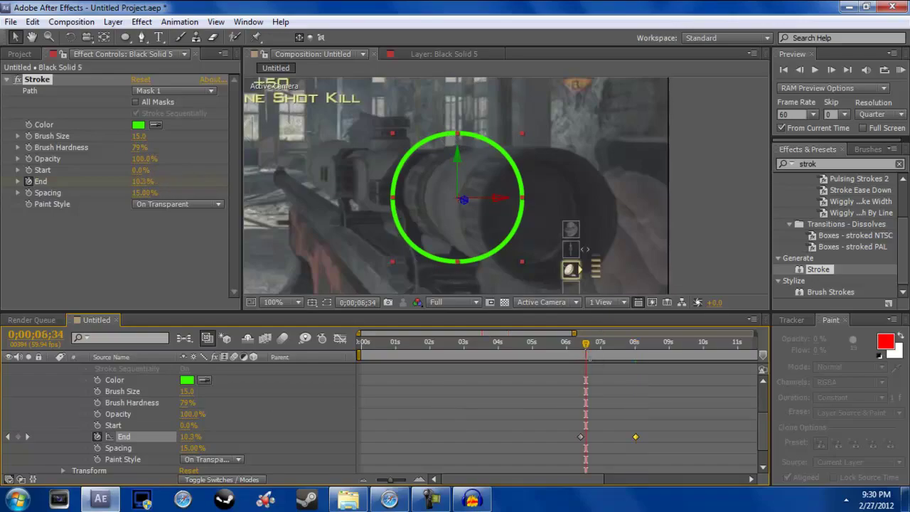
left_click(900, 70)
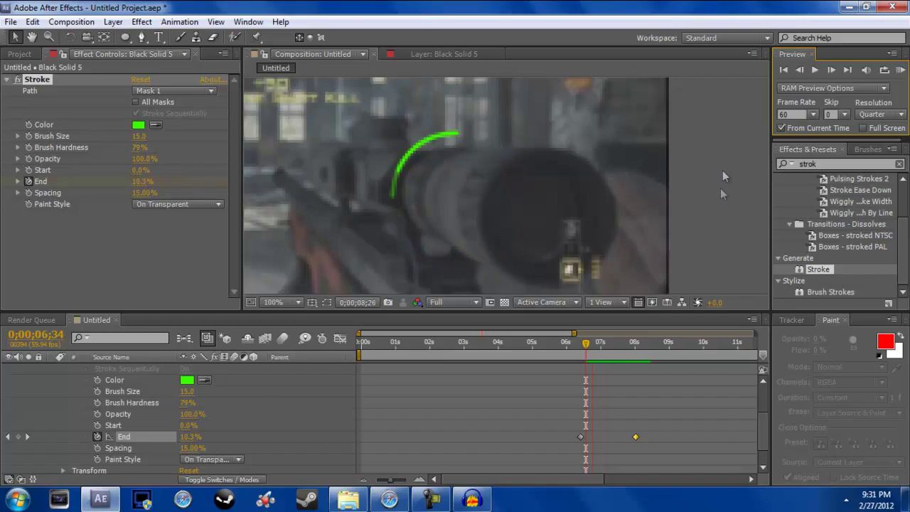
left_click(903, 74)
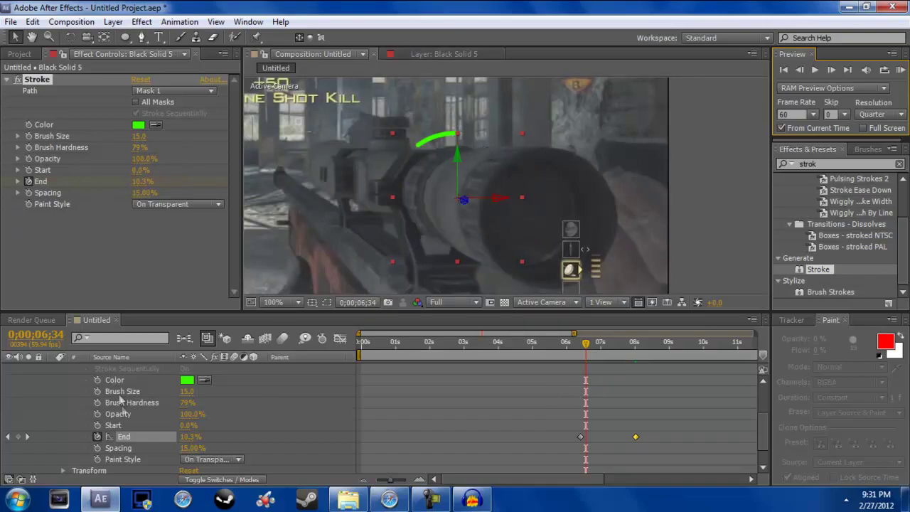
Step: Rotate the ring's solid to a Z orientation of 34° so the stroke starts at the scope's upper edge
scroll(107, 380, "up", 5)
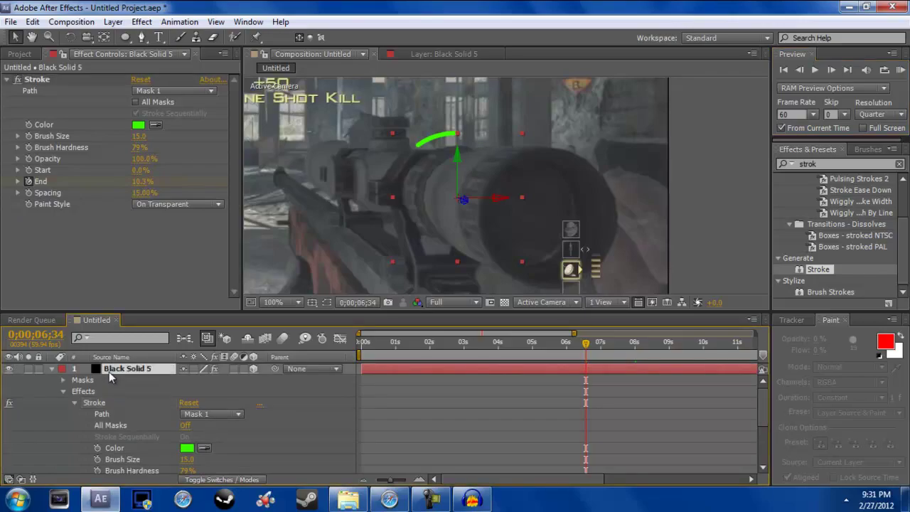
key("r")
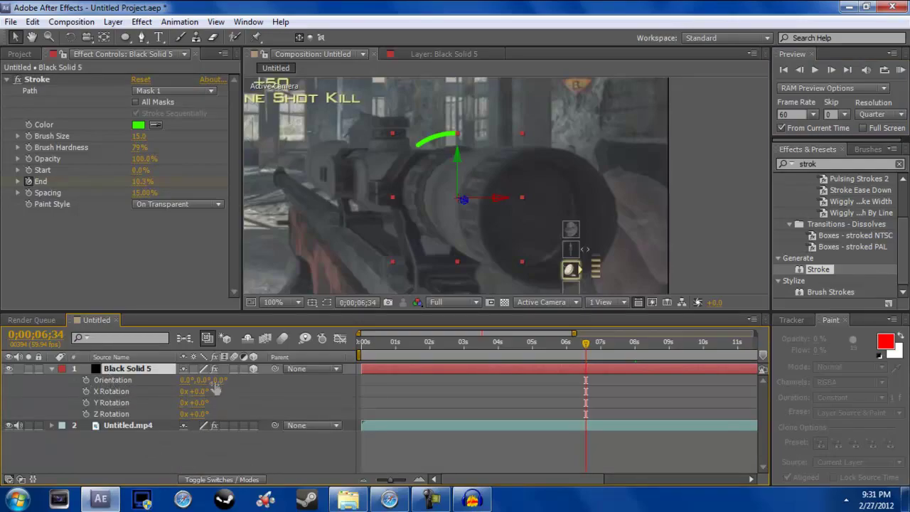
left_click_drag(217, 385, 241, 389)
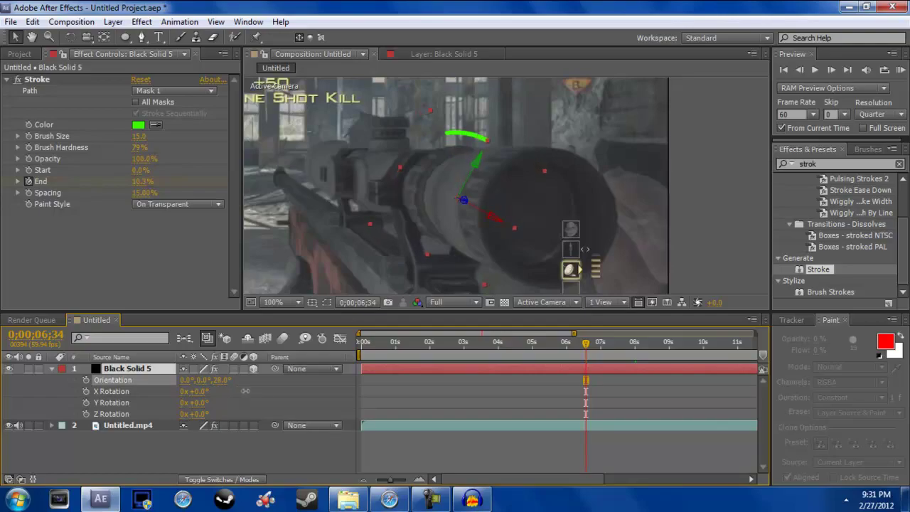
scroll(491, 151, "up", 2)
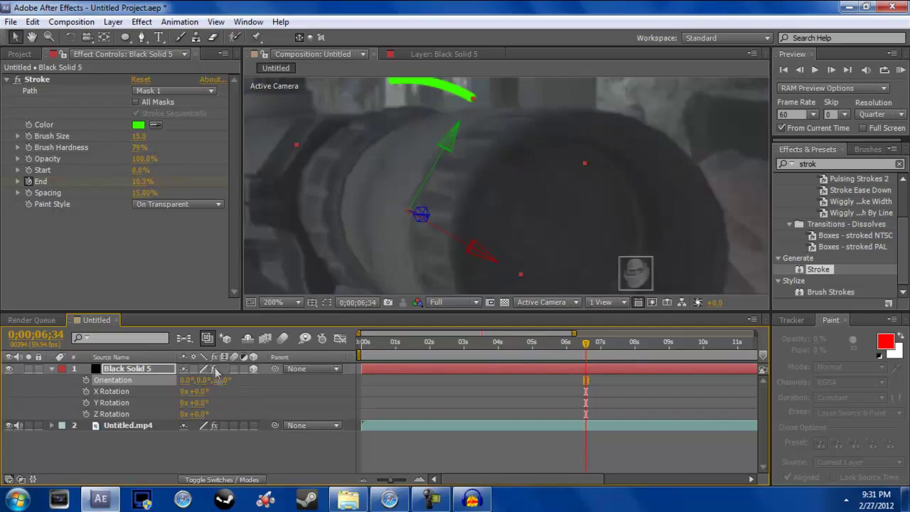
left_click_drag(213, 379, 207, 380)
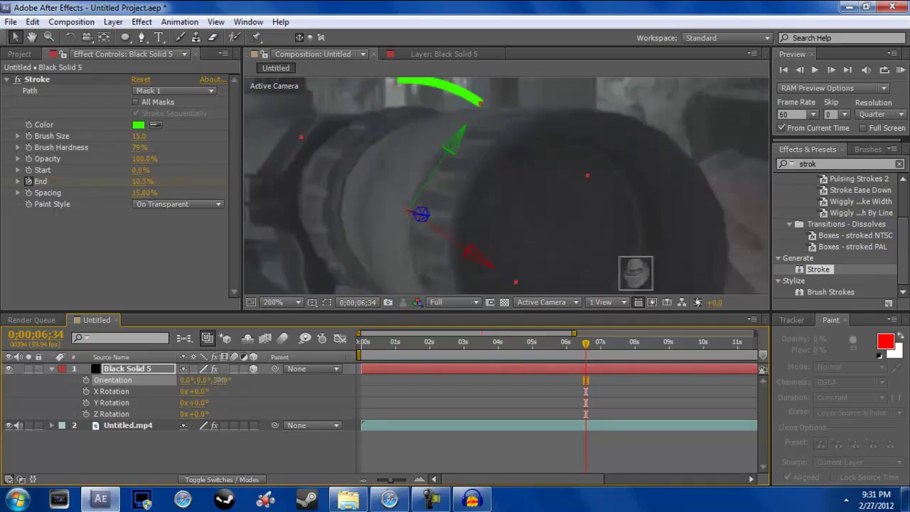
key("comma")
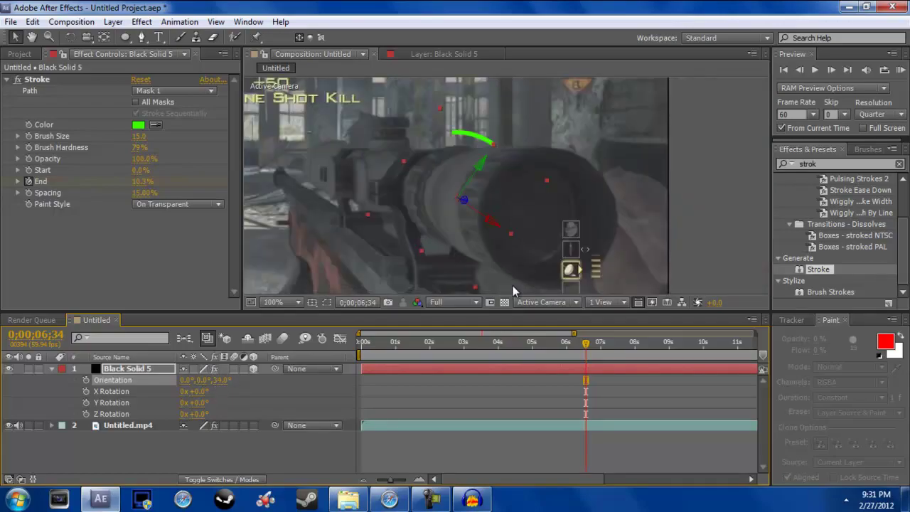
Step: Scrub through the stroke animation to 0;00;07;21 to check where the arc reaches the scope's lower edge
left_click_drag(588, 349, 630, 360)
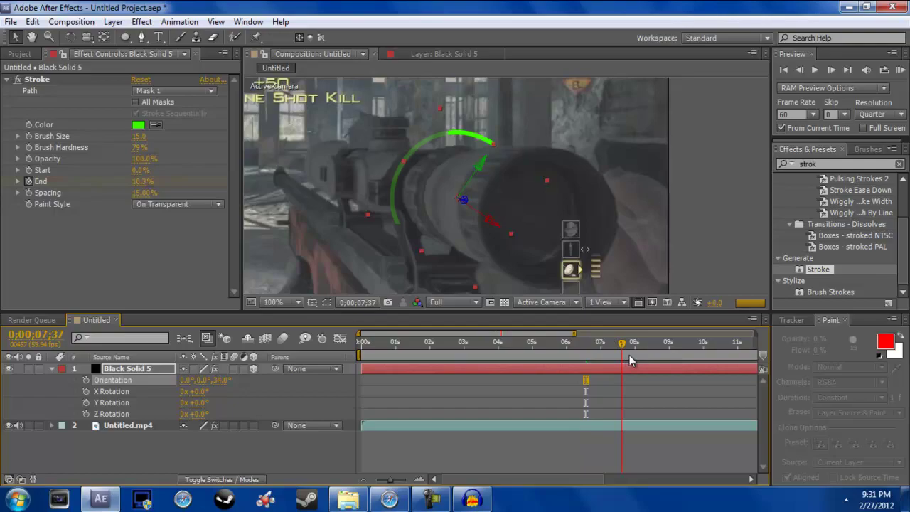
left_click_drag(629, 361, 623, 361)
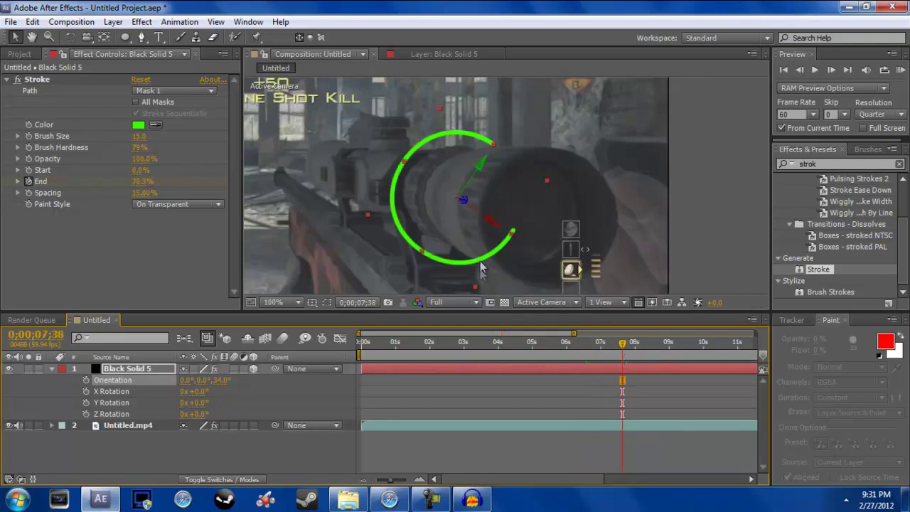
left_click_drag(620, 355, 615, 355)
Step: Expand the solid's Stroke properties in the timeline and advance to 0;00;07;26 to read the End value there
left_click(52, 369)
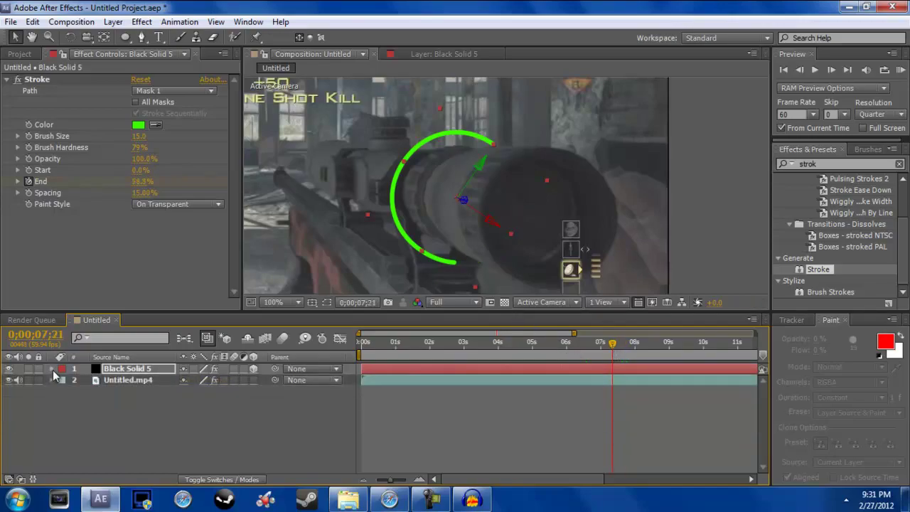
key("F2")
left_click(52, 369)
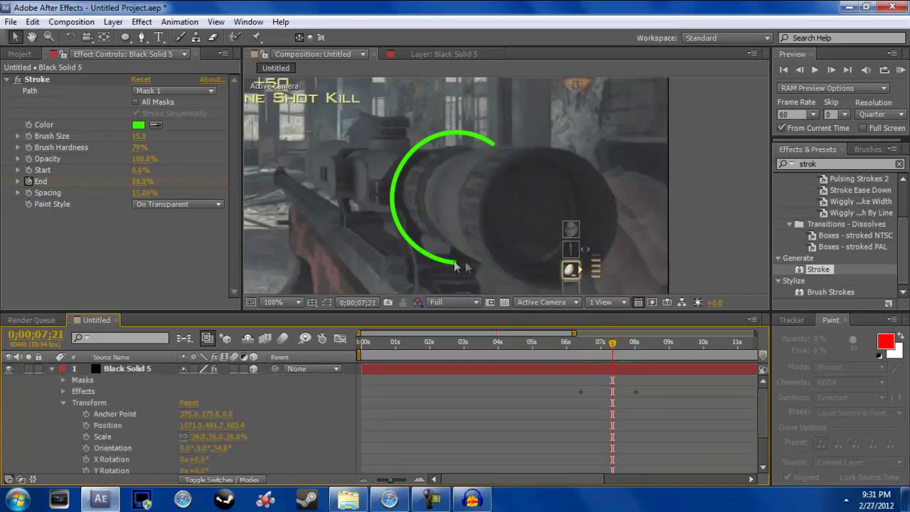
left_click(63, 403)
left_click(63, 392)
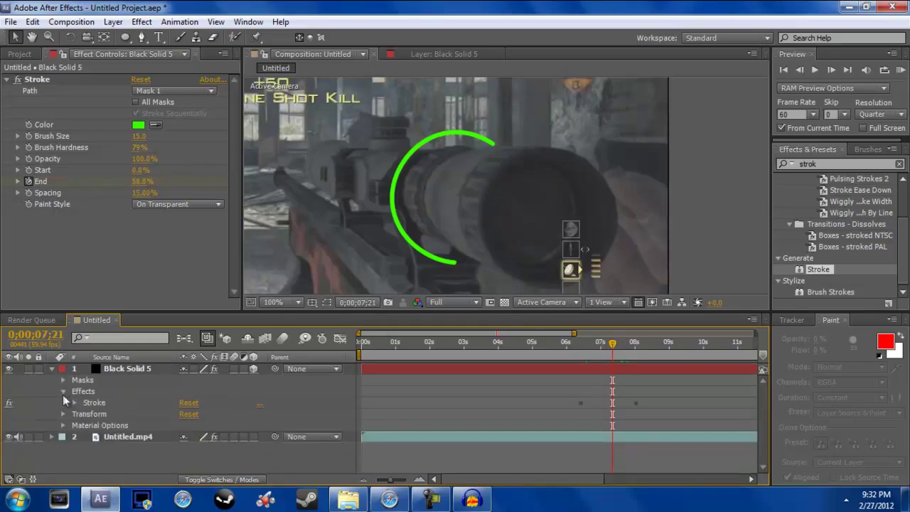
left_click(75, 402)
scroll(145, 412, "down", 3)
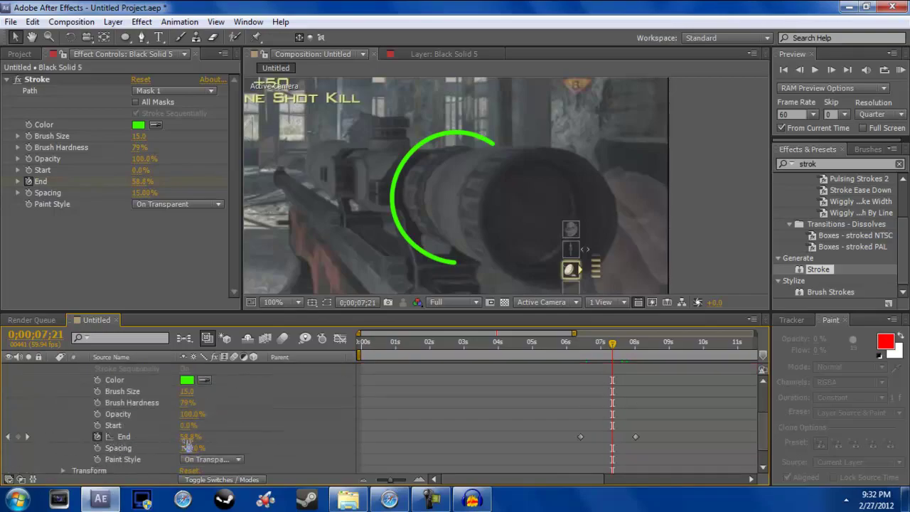
left_click(831, 69)
left_click(832, 70)
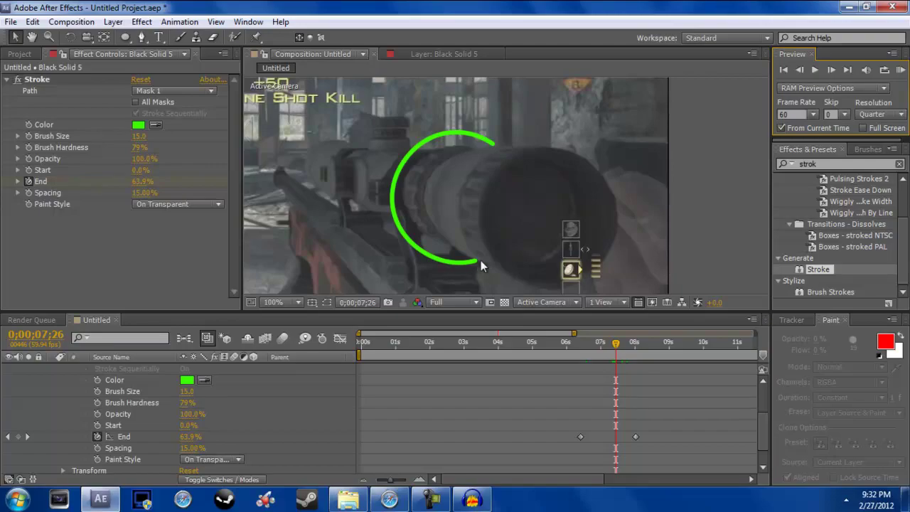
Step: Examine the lower and upper ends of the green arc against the scope's edges at 400% magnification
scroll(482, 263, "up", 4)
left_click(31, 37)
mouse_move(492, 233)
left_mouse_down()
mouse_move(612, 183)
mouse_move(593, 128)
left_mouse_up()
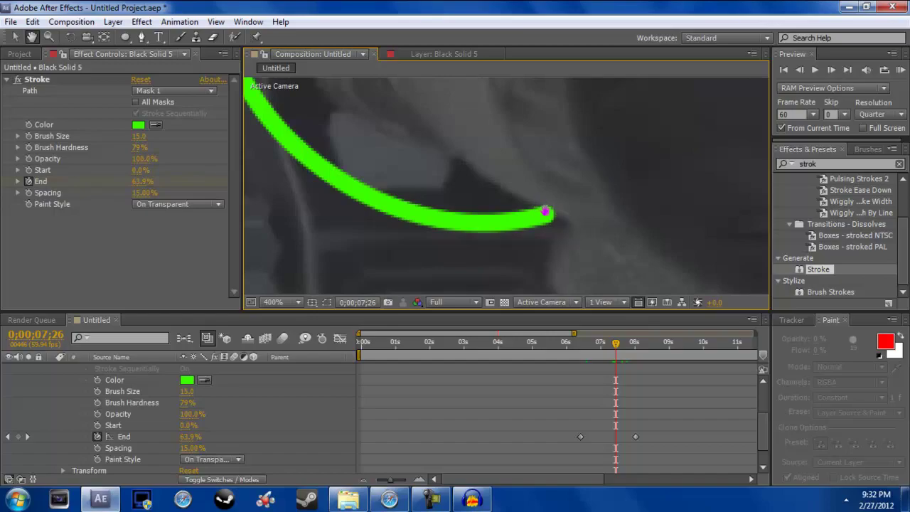
scroll(605, 198, "down", 3)
left_click_drag(600, 179, 594, 212)
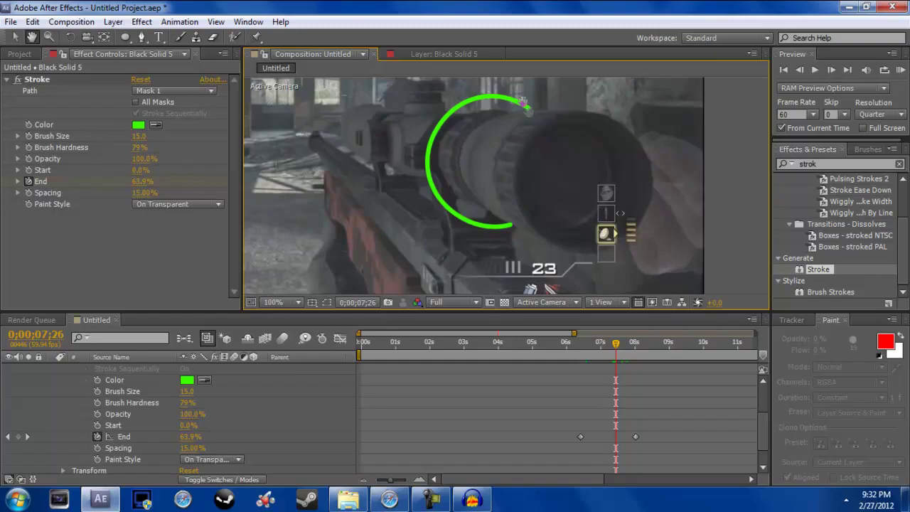
scroll(526, 107, "up", 3)
mouse_move(534, 193)
left_mouse_down()
mouse_move(538, 213)
mouse_move(524, 209)
left_mouse_up()
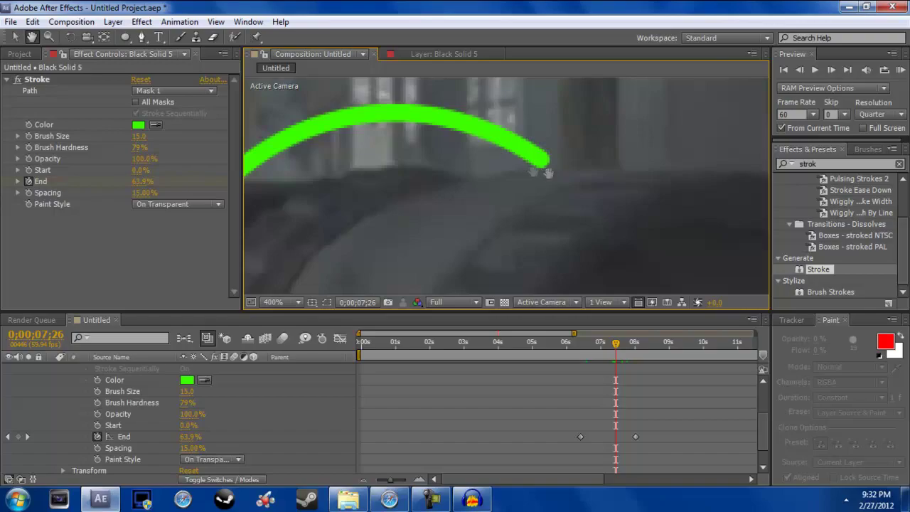
scroll(544, 174, "down", 4)
left_click_drag(546, 249, 544, 138)
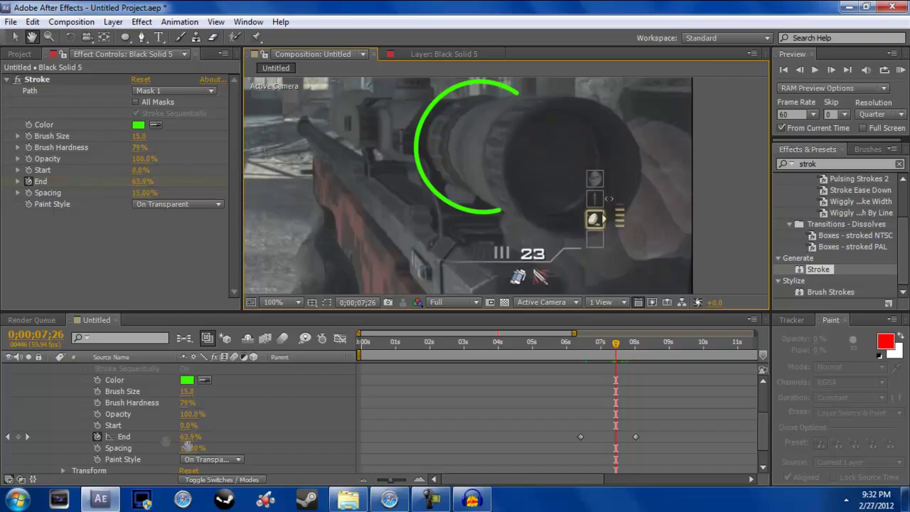
key("v")
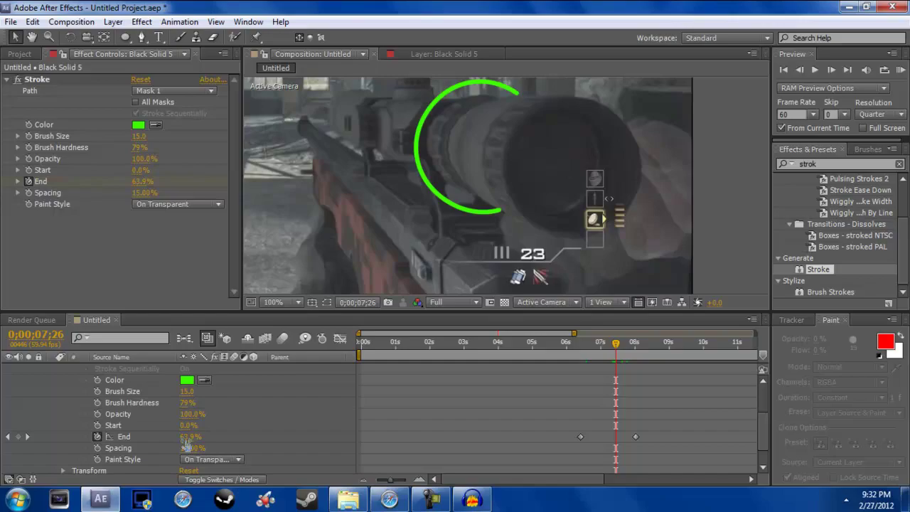
Step: Set the second Stroke End keyframe's value to 63.9%
double_click(635, 437)
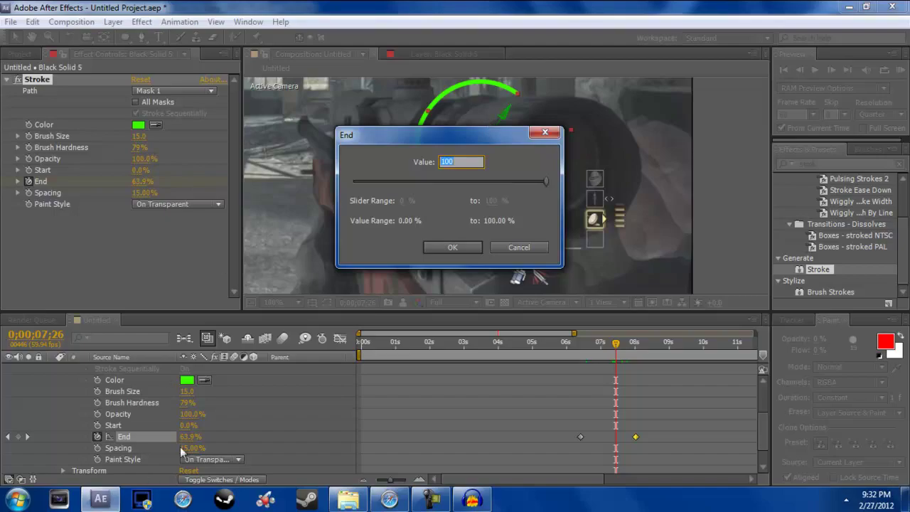
type("63.9")
key("Return")
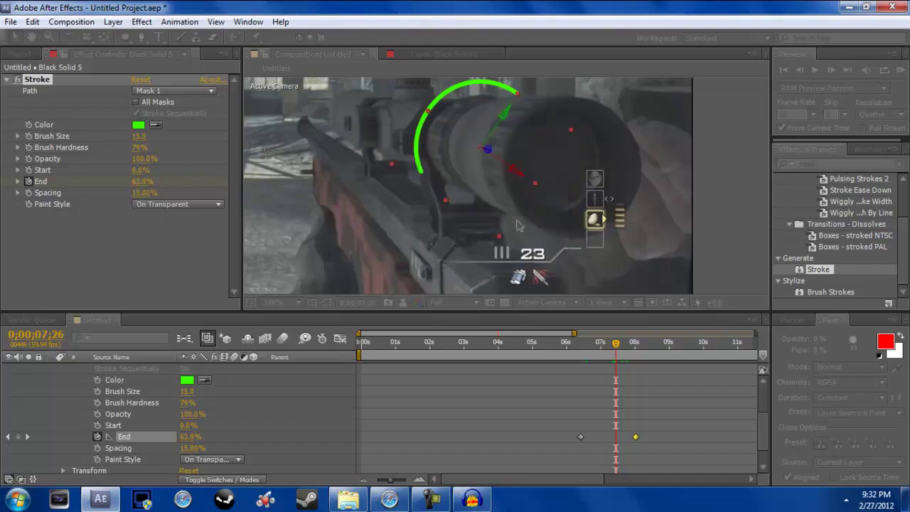
Step: RAM preview the shortened stroke animation from 0;00;06;15, and check the partial arc at 0;00;06;55
left_click(578, 353)
left_click(900, 70)
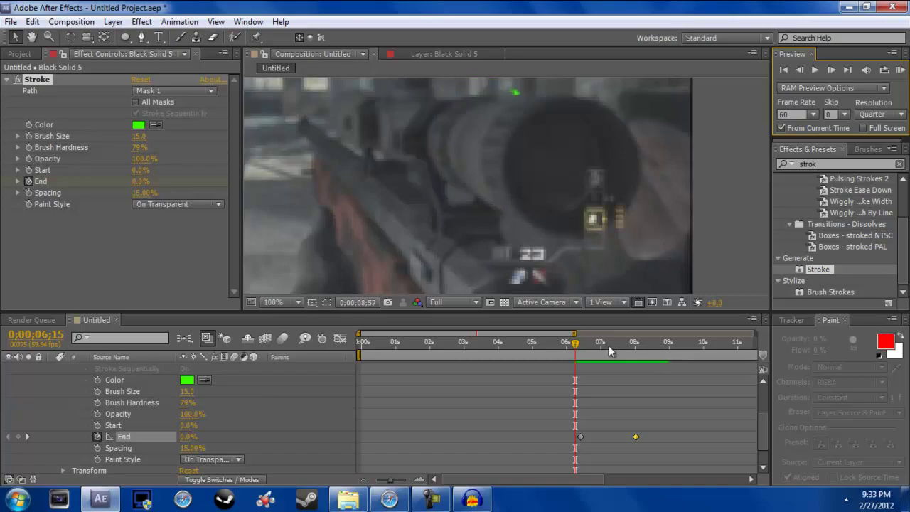
left_click(579, 346)
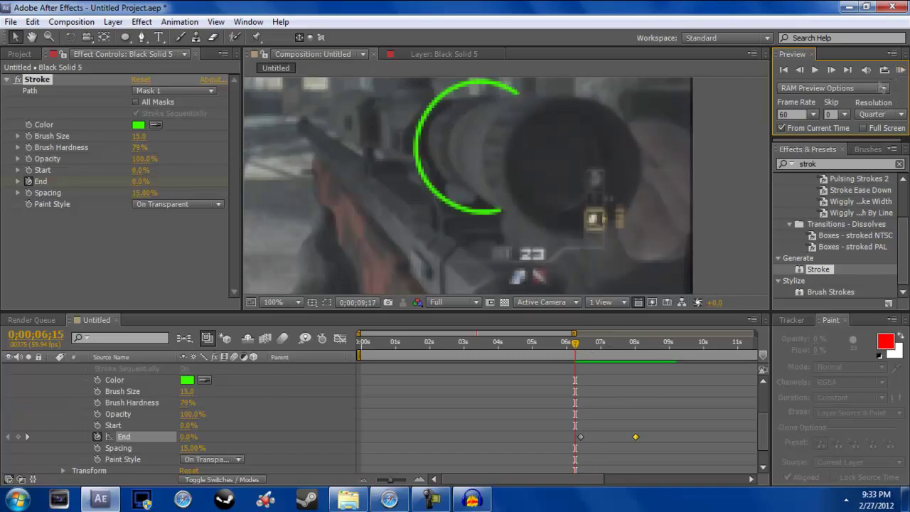
left_click(627, 341)
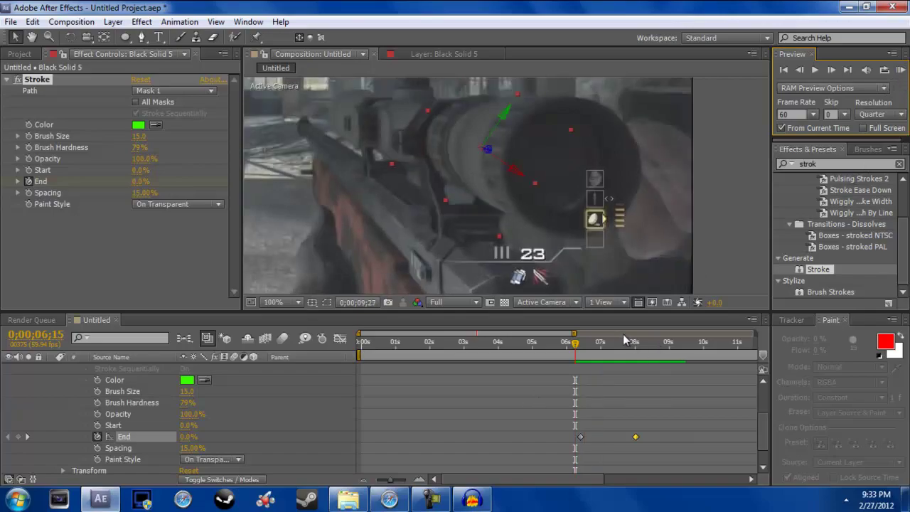
left_click(599, 343)
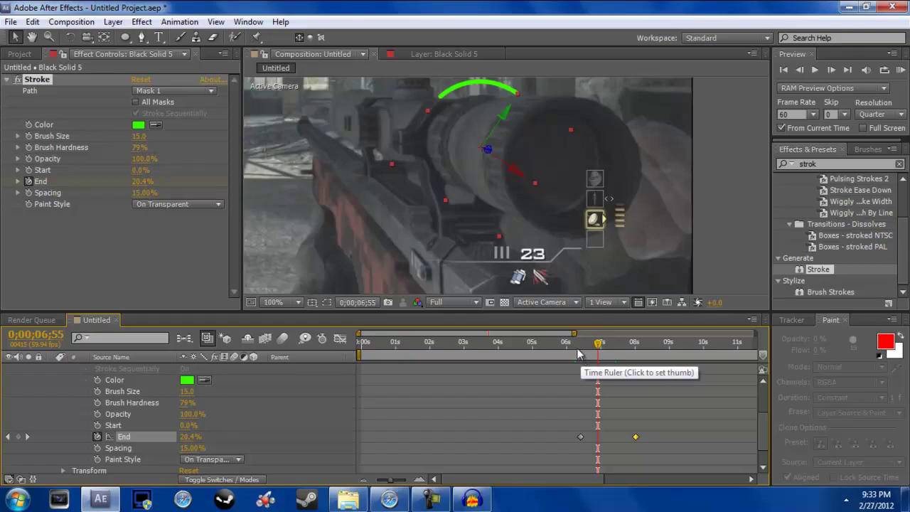
Step: Duplicate the stroked solid and shift the copy along its depth axis to form a second arc nearer the scope's front
scroll(135, 380, "up", 3)
left_click(117, 369)
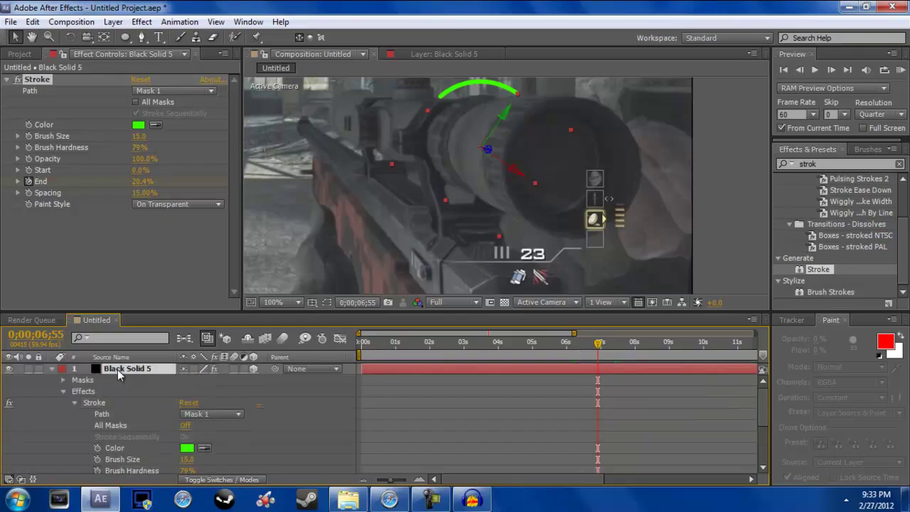
left_click(32, 21)
left_click(121, 163)
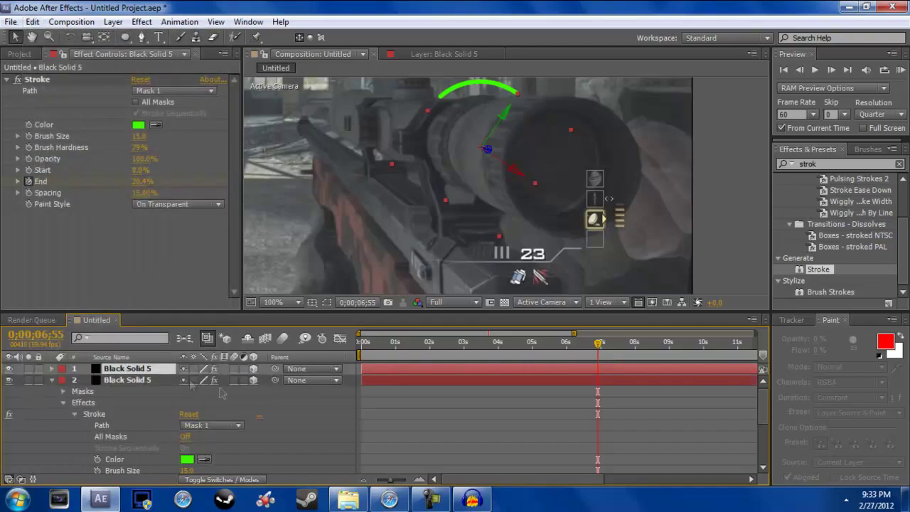
mouse_move(488, 151)
left_mouse_down()
mouse_move(526, 180)
mouse_move(612, 203)
left_mouse_up()
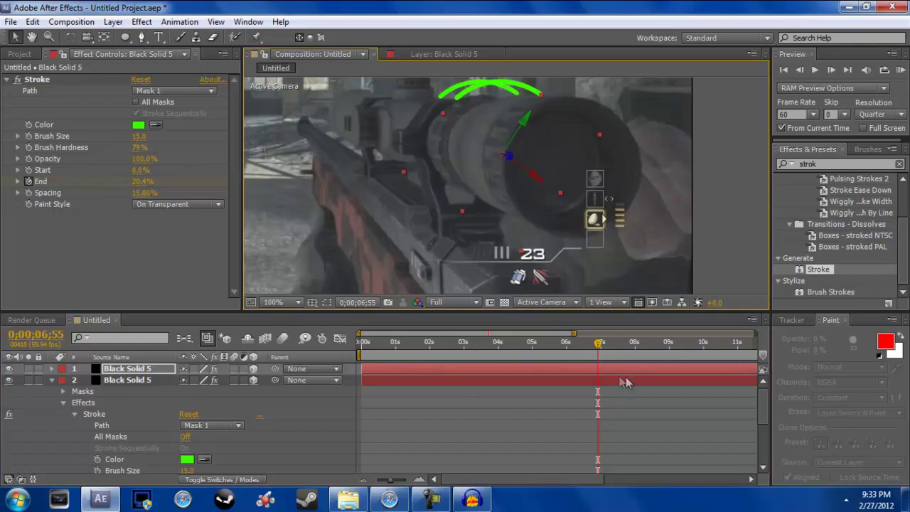
Step: Collapse the original solid's properties and expand the Stroke properties of its duplicate in the timeline
scroll(62, 373, "down", 3)
scroll(61, 377, "up", 3)
left_click(52, 380)
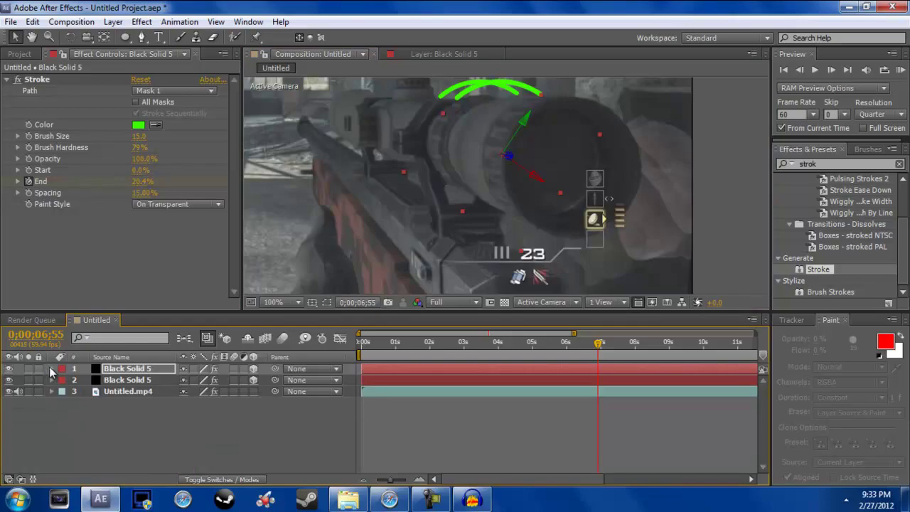
left_click(51, 368)
left_click(63, 390)
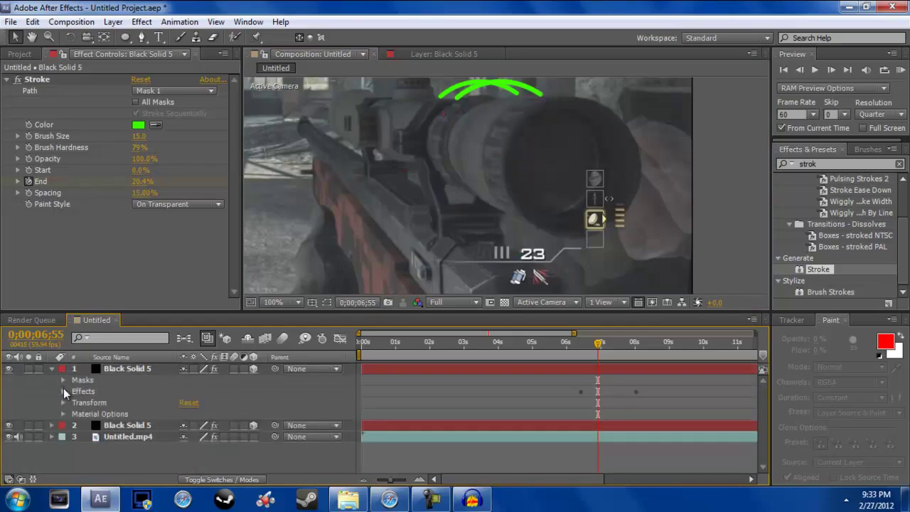
left_click(63, 391)
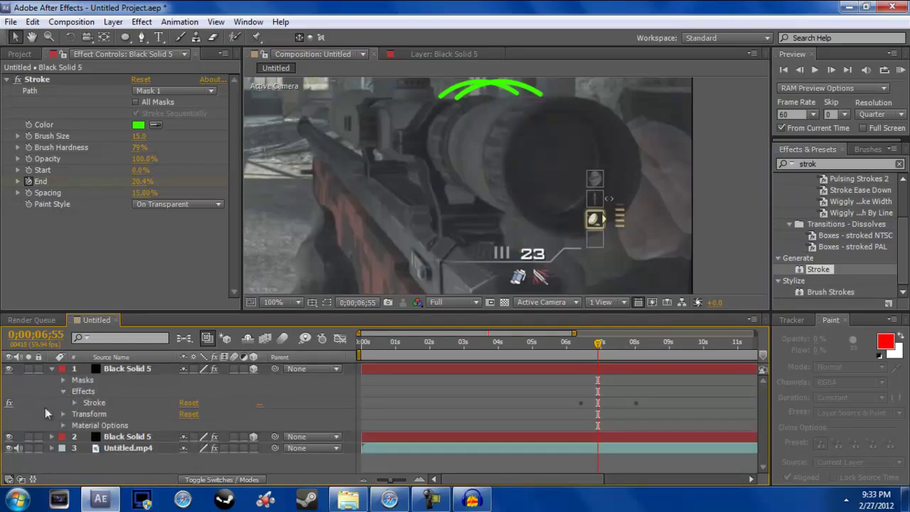
left_click(73, 400)
scroll(636, 402, "down", 2)
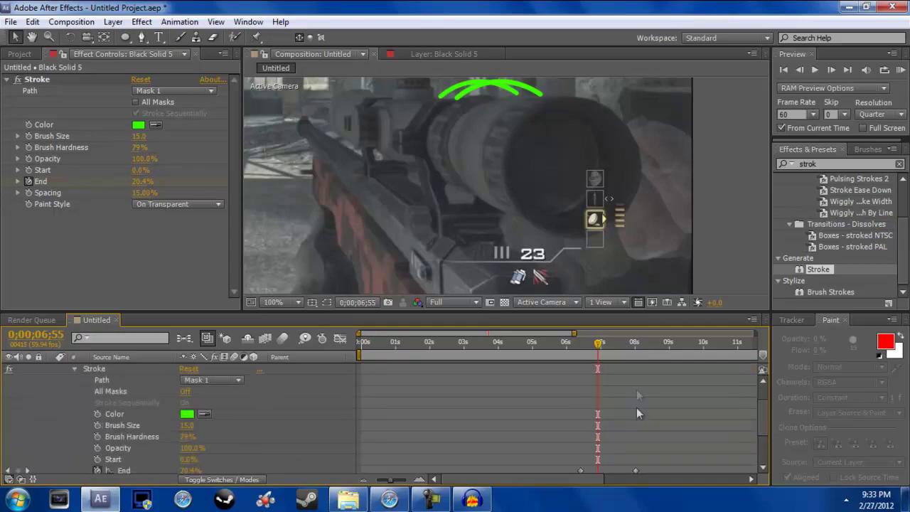
Step: Advance to the second End keyframe at 0;00;08;01 to compare the two fully drawn arcs
left_click(633, 344)
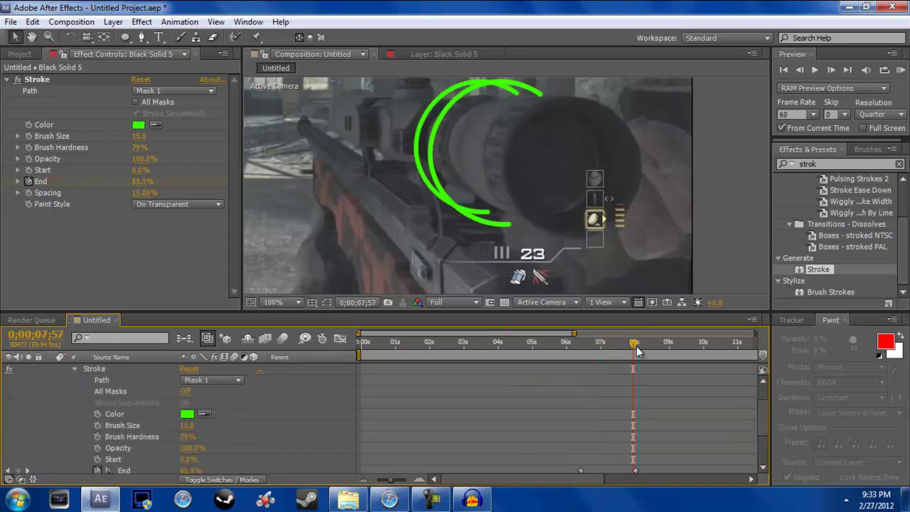
left_click(829, 74)
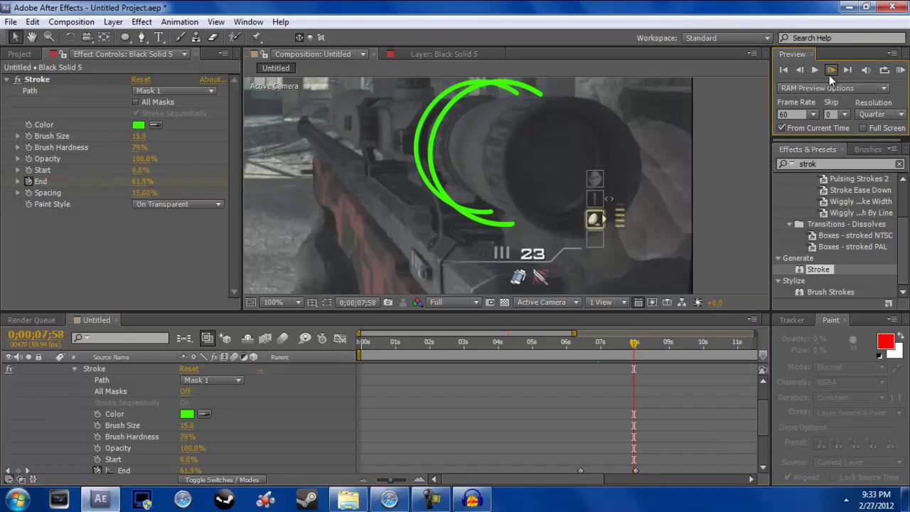
left_click(829, 75)
left_click(829, 75)
left_click(830, 75)
scroll(622, 110, "down", 4)
scroll(617, 117, "up", 2)
scroll(614, 128, "up", 2)
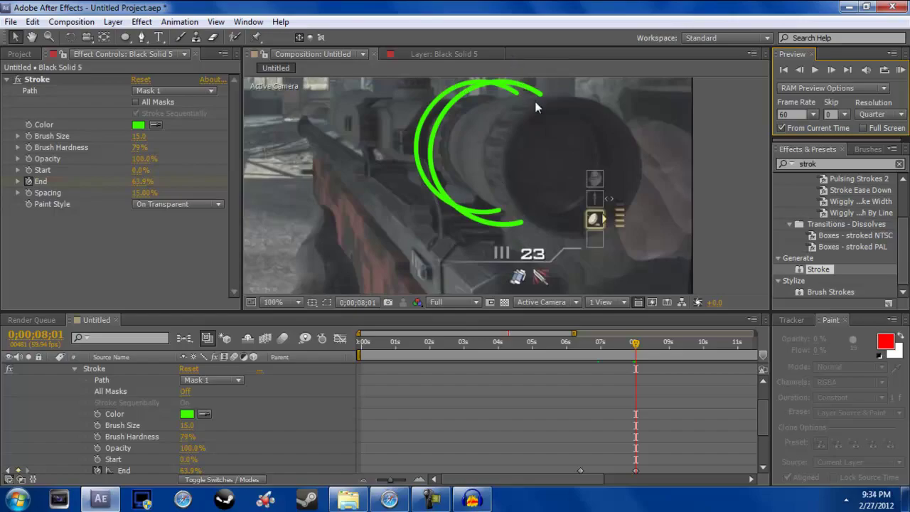
Step: Set the duplicate solid's Stroke Brush Size to 20
left_click(186, 426)
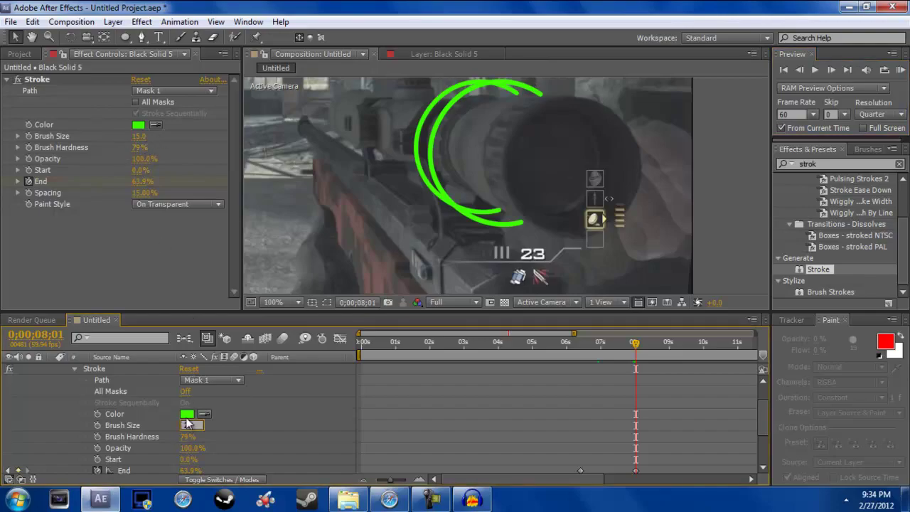
type("20")
key("Return")
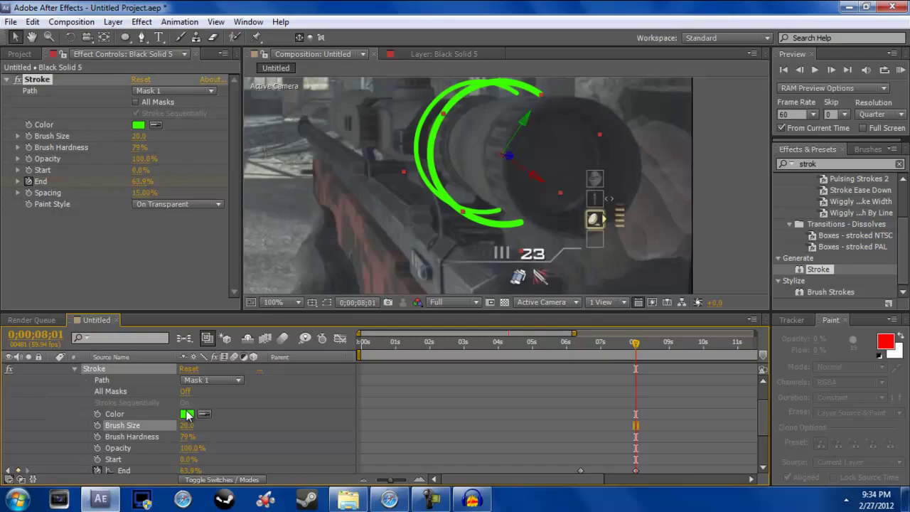
Step: Collapse the duplicate's properties and set the original solid's Stroke Brush Size to 20
scroll(223, 413, "down", 3)
scroll(221, 412, "up", 5)
left_click(52, 369)
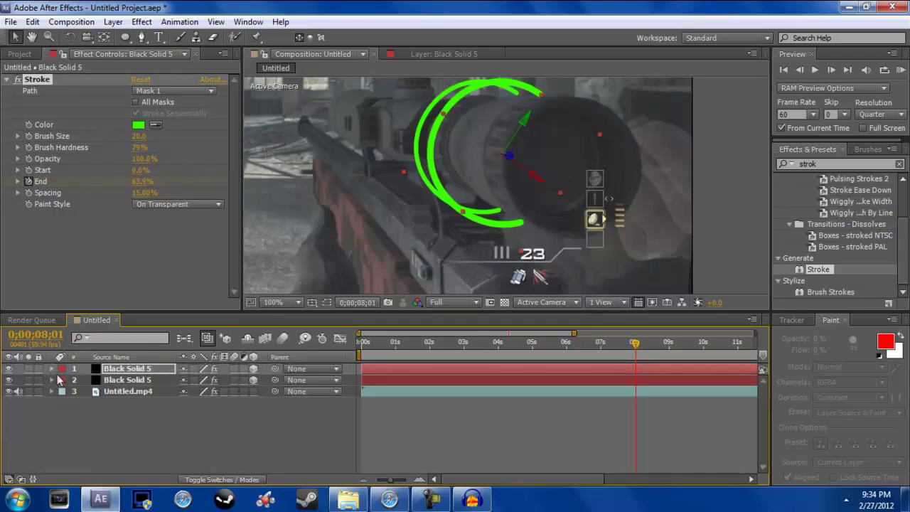
left_click(52, 380)
scroll(113, 426, "down", 2)
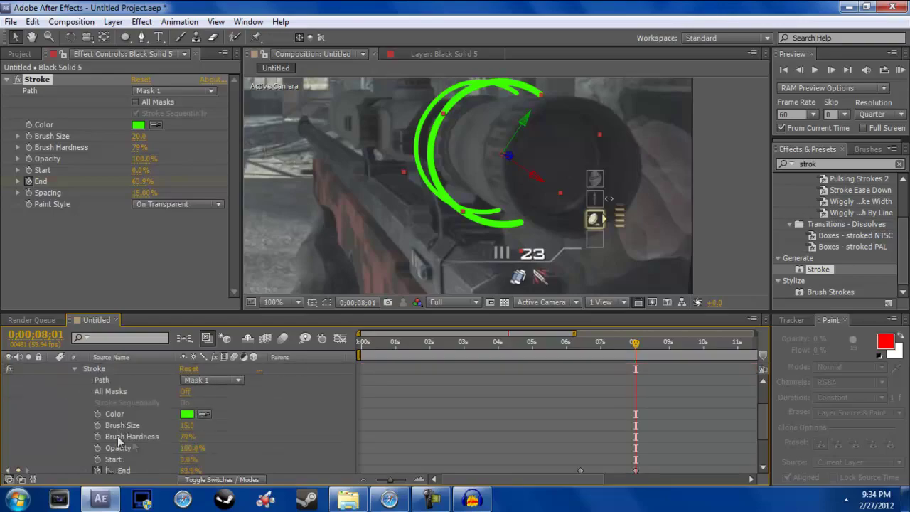
left_click(186, 425)
type("20")
key("Return")
left_click(486, 502)
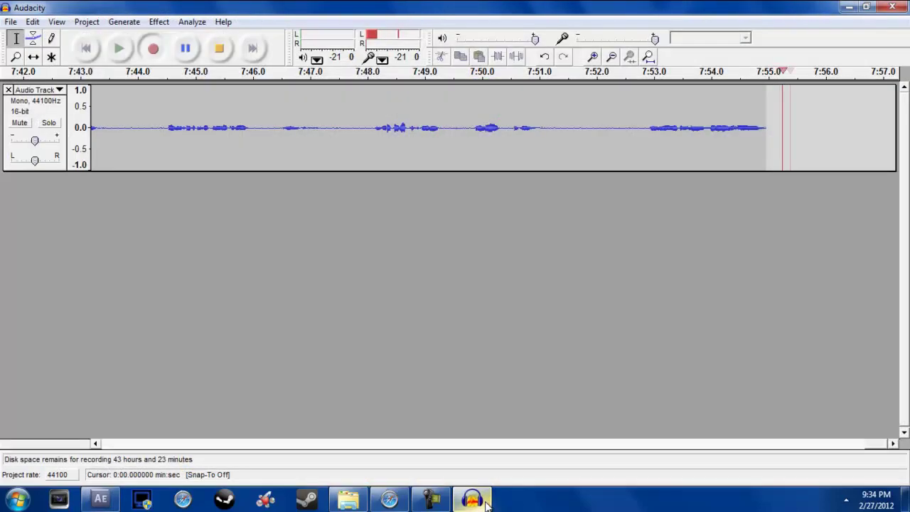
left_click(486, 502)
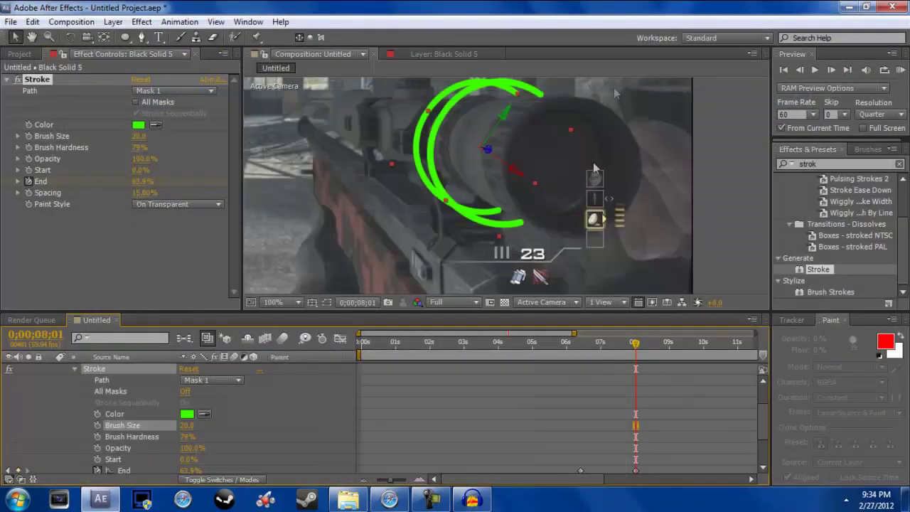
Step: Set the original solid's Stroke Opacity to 45%
scroll(217, 447, "down", 3)
left_click(189, 414)
key("Return")
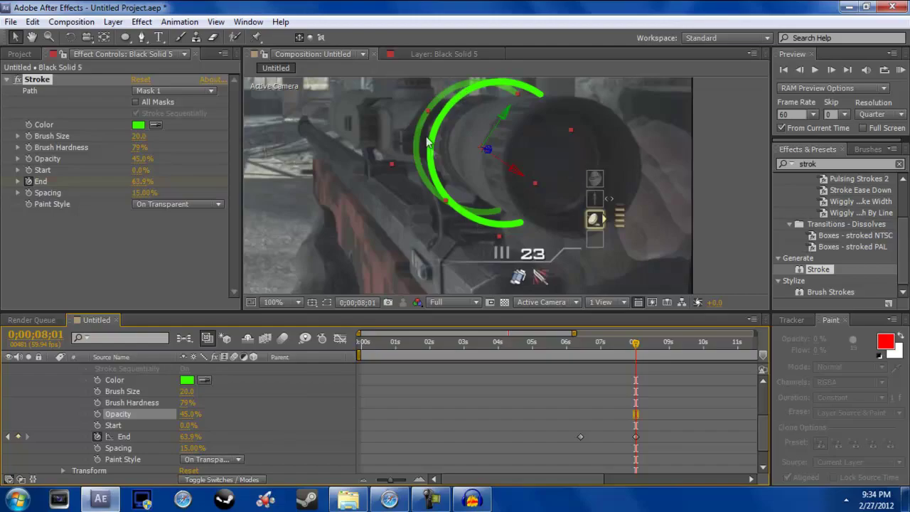
Step: Collapse the original solid's properties and set the duplicate's Stroke Opacity to 45%
scroll(235, 430, "down", 1)
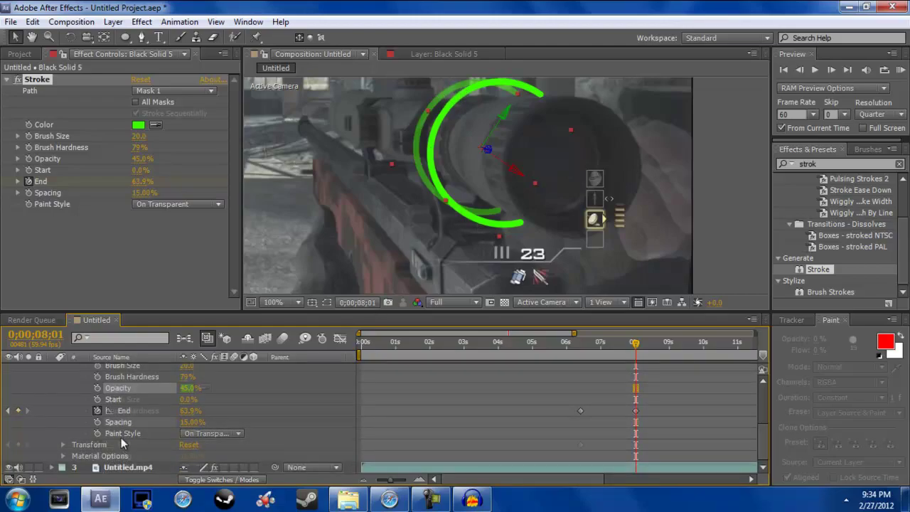
scroll(100, 409, "up", 6)
left_click(51, 380)
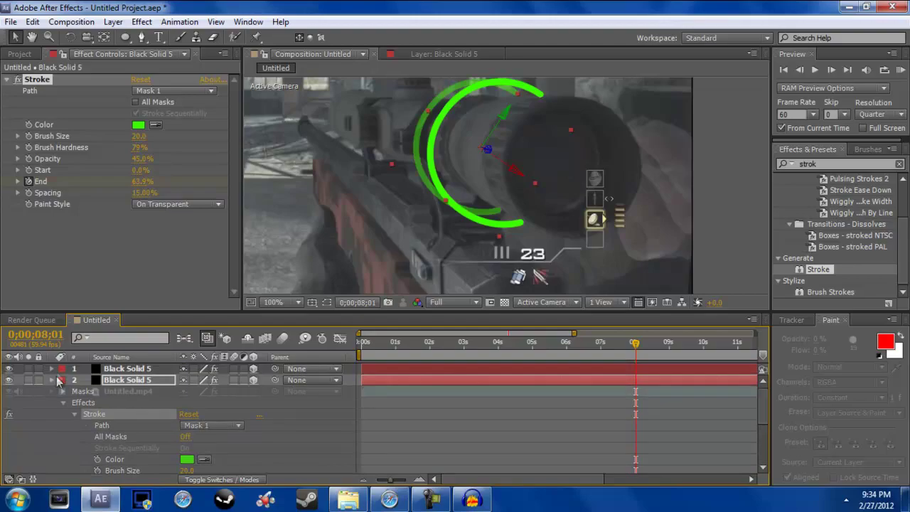
left_click(126, 369)
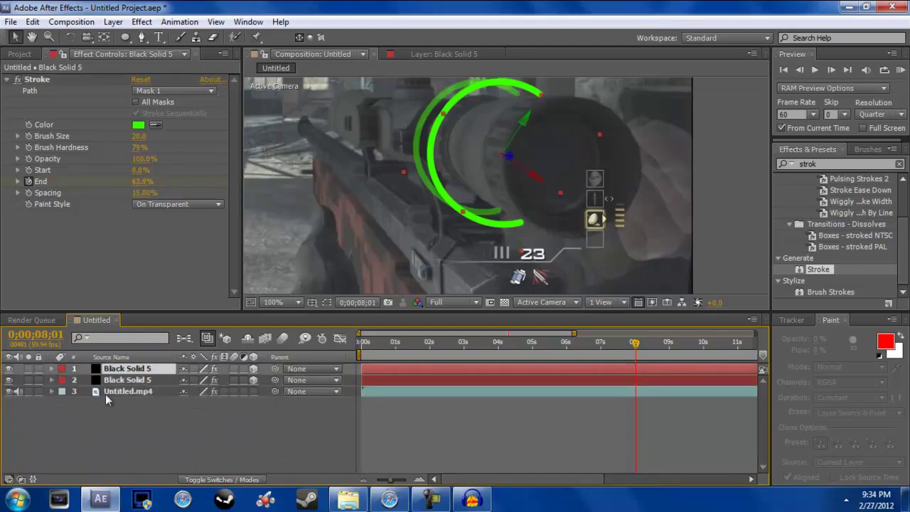
left_click(51, 369)
scroll(177, 425, "down", 2)
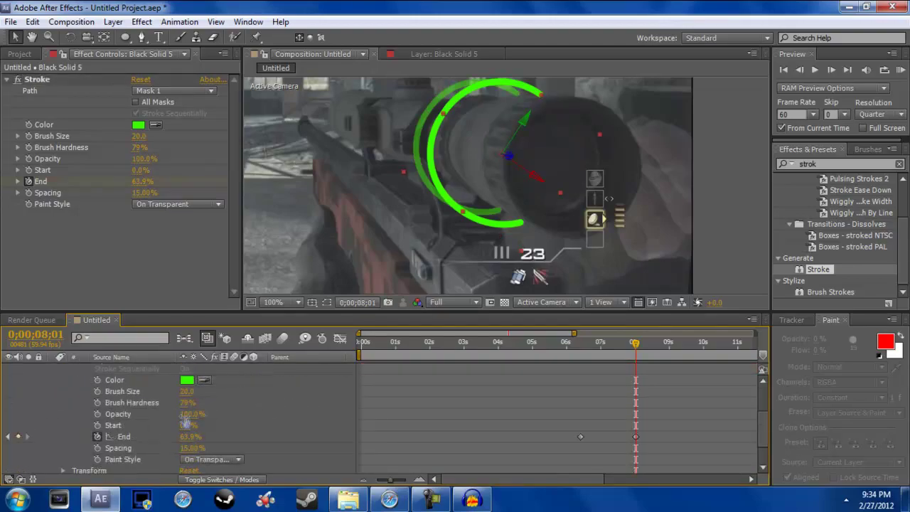
left_click(189, 414)
type("45")
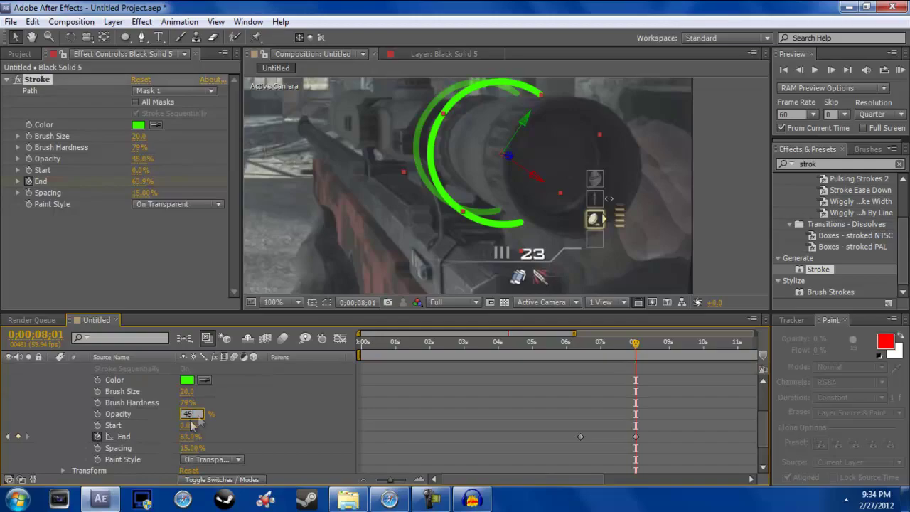
key("Return")
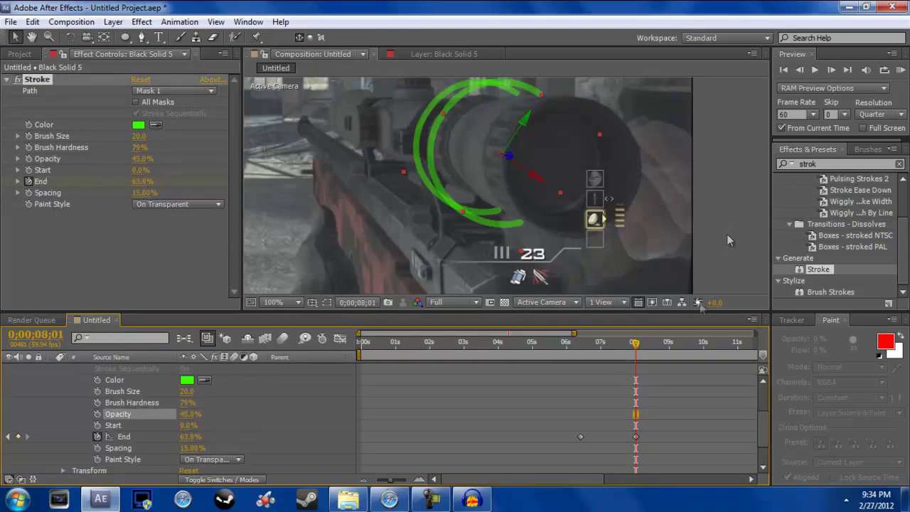
Step: Collapse the duplicate's properties and add a new adjustment layer above both solids
scroll(468, 398, "up", 3)
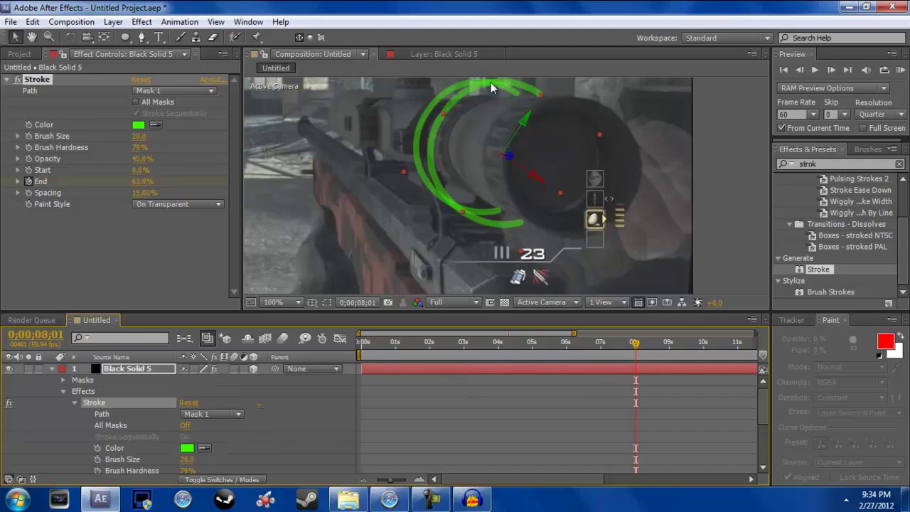
left_click(142, 22)
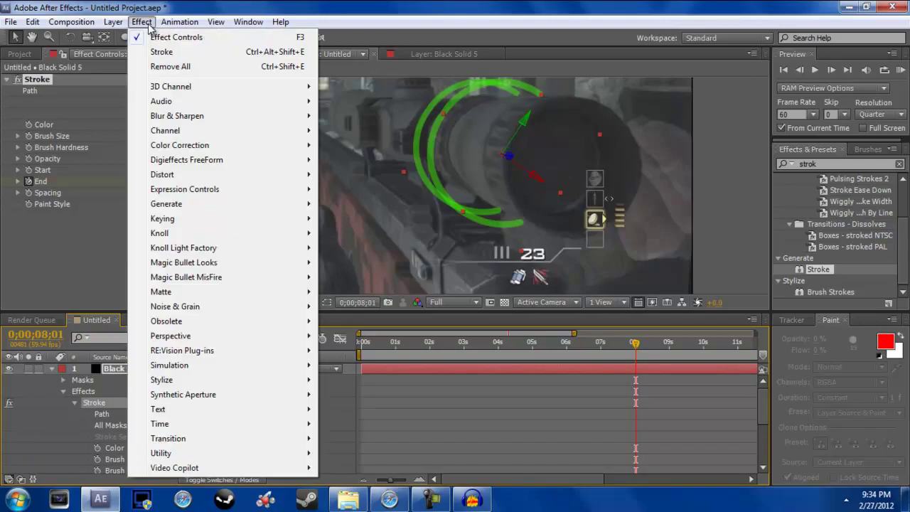
key("Escape")
left_click(51, 368)
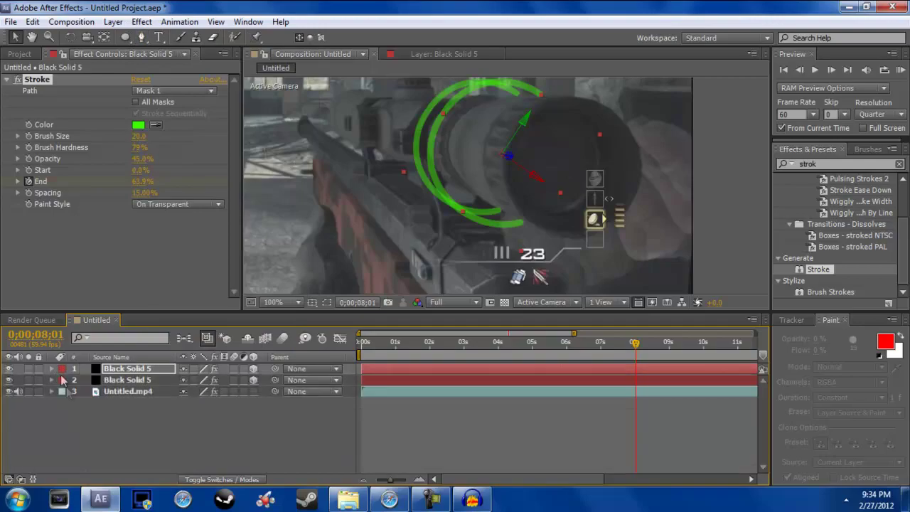
right_click(67, 413)
mouse_move(97, 272)
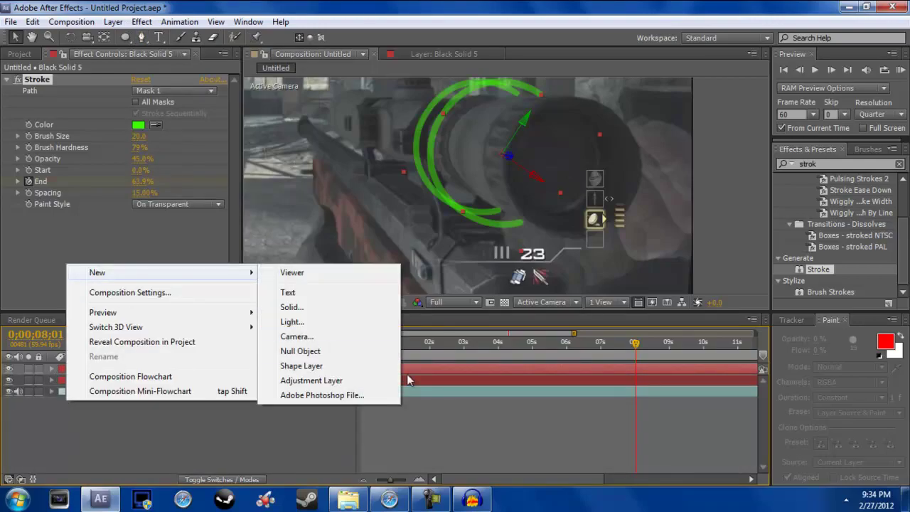
left_click(369, 384)
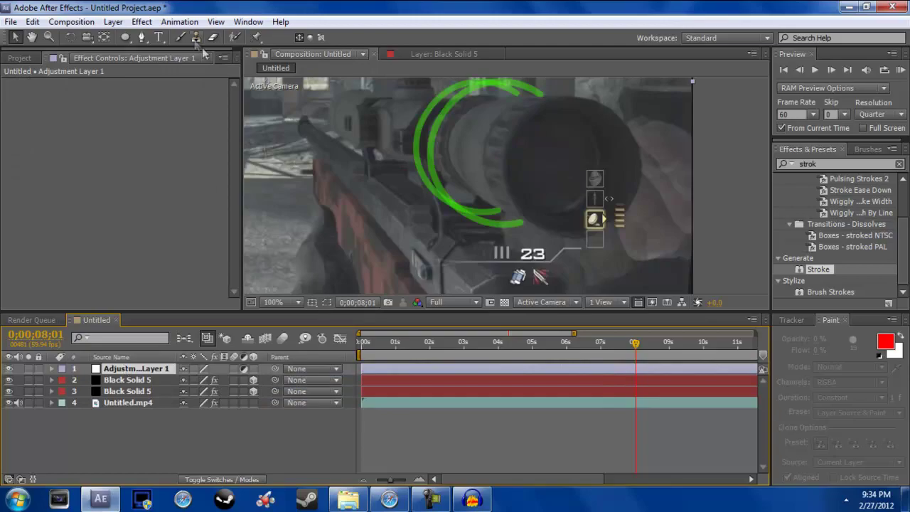
Step: Apply the Magic Bullet Looks effect to the adjustment layer
left_click(141, 21)
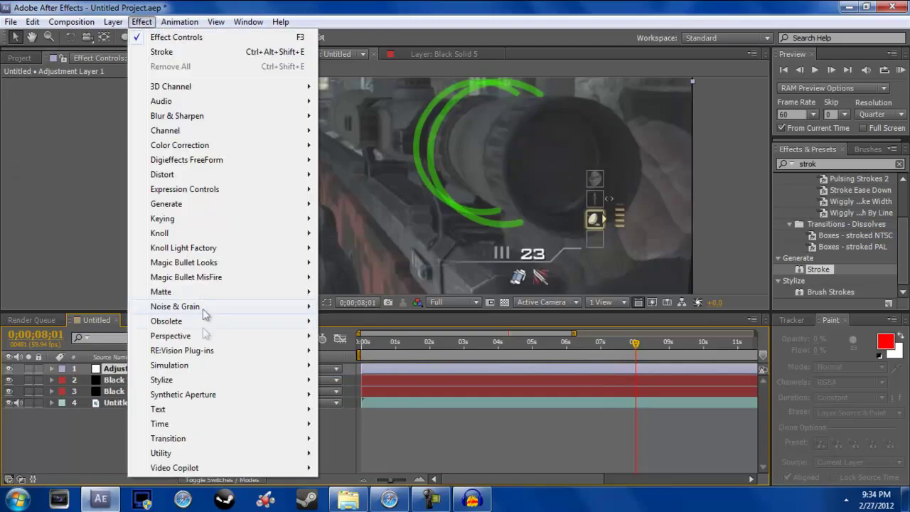
mouse_move(270, 264)
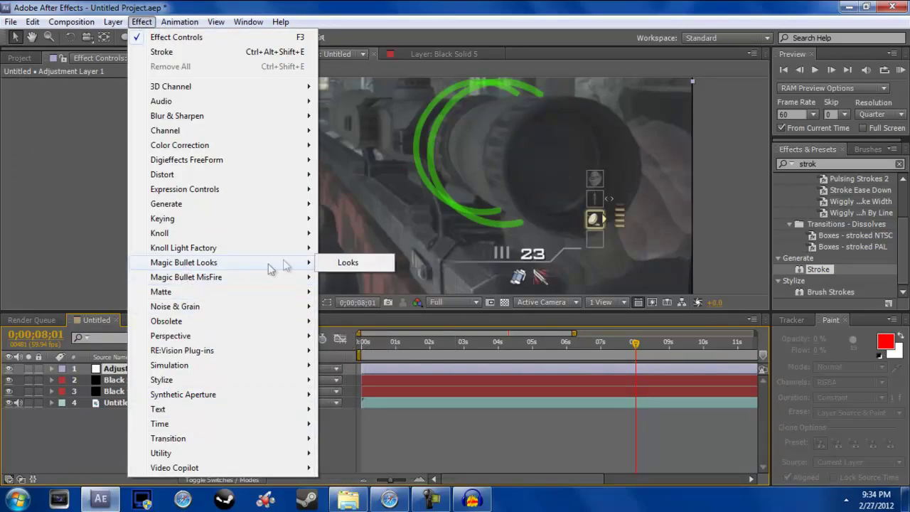
left_click(321, 265)
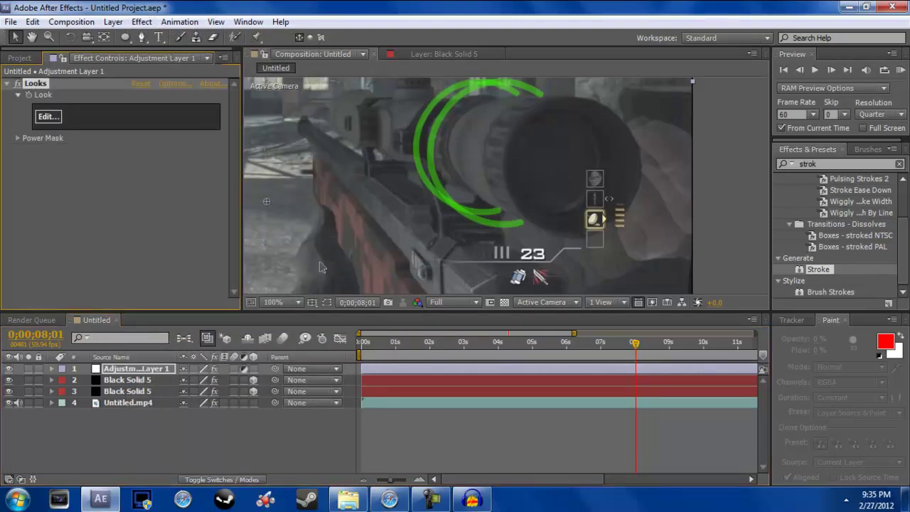
Step: Open the adjustment layer's look for editing in LooksBuilder and add the Diffusion tool from the Matte category
left_click(43, 119)
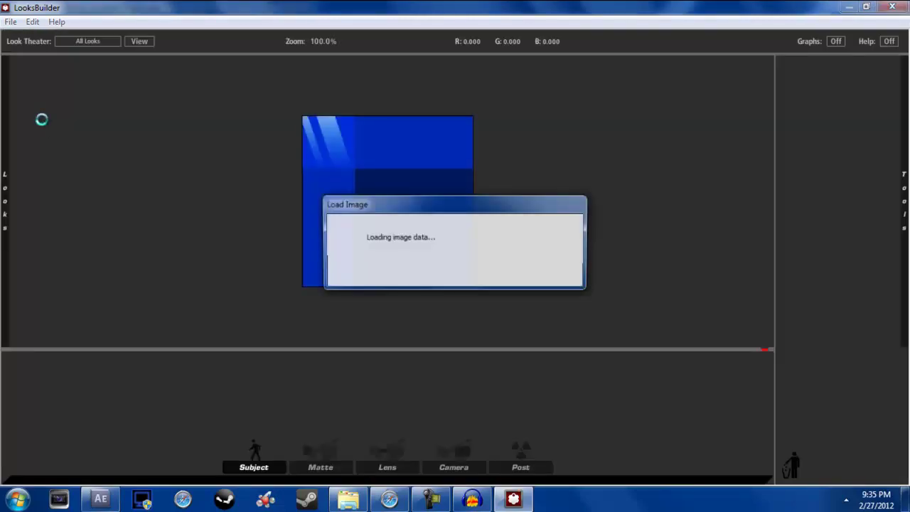
mouse_move(907, 301)
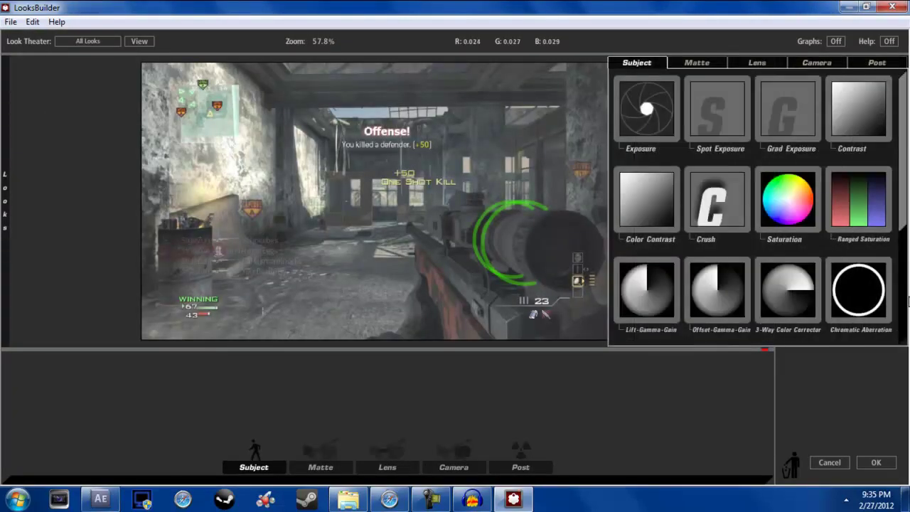
left_click(723, 66)
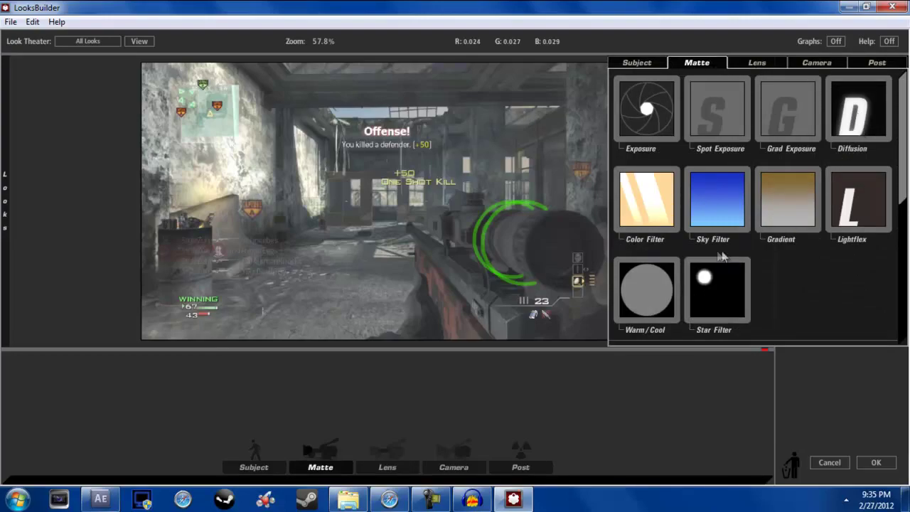
double_click(857, 131)
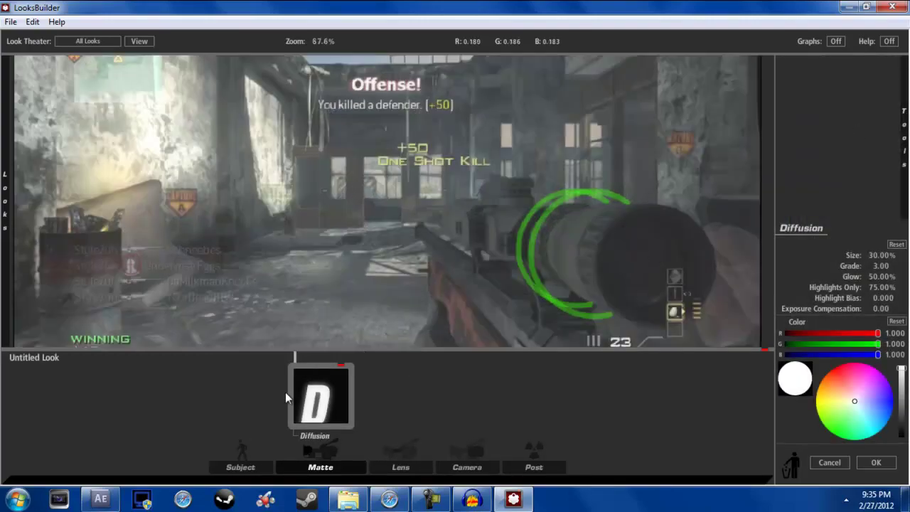
Step: Remove the Diffusion tool from the look and try the Lightflex tool from the Matte category instead
key("Delete")
mouse_move(902, 142)
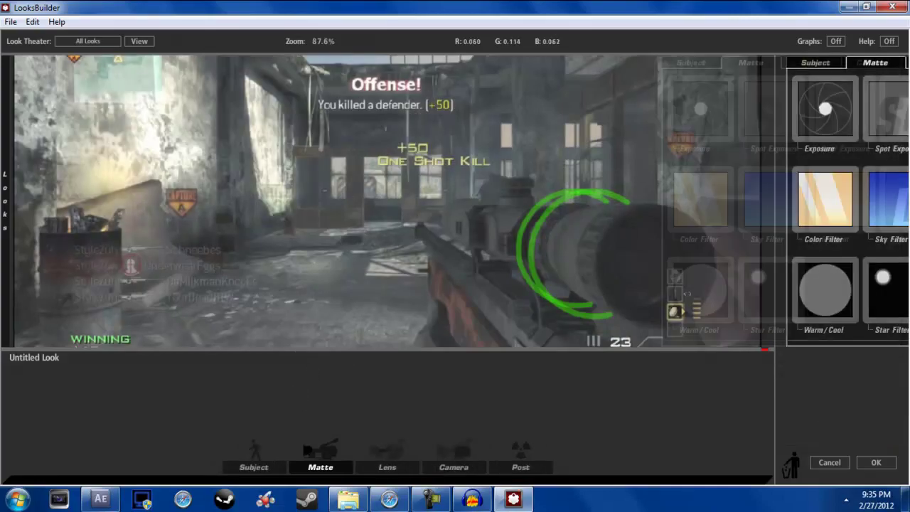
left_click(751, 64)
left_click(685, 66)
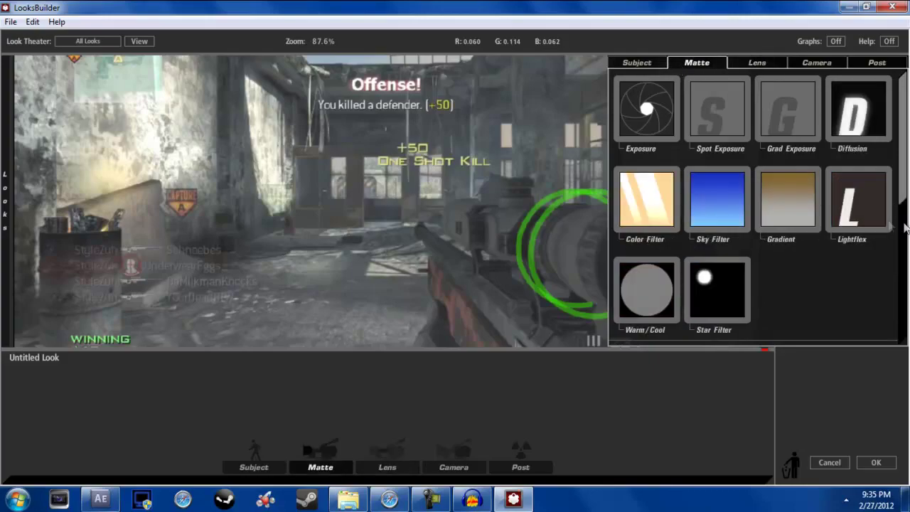
double_click(858, 222)
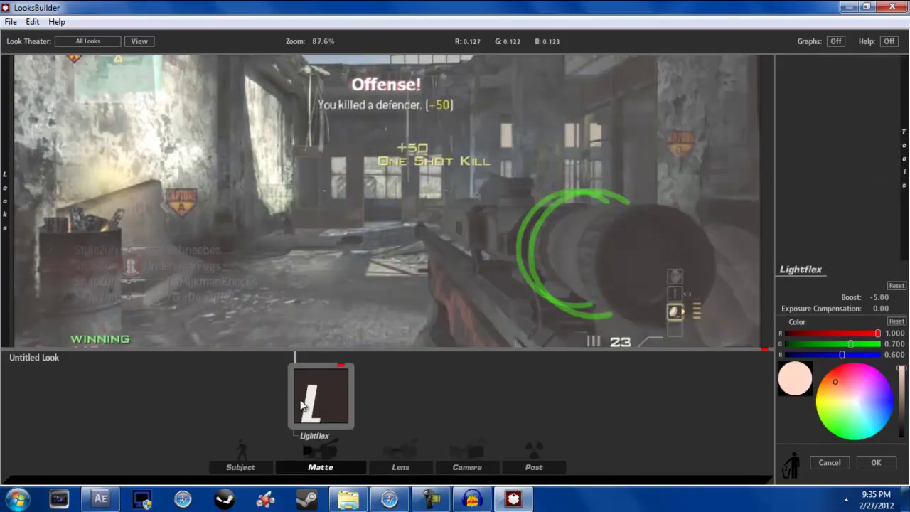
Step: Remove the Lightflex tool from the look and cancel the look editing in LooksBuilder
key("Delete")
mouse_move(820, 207)
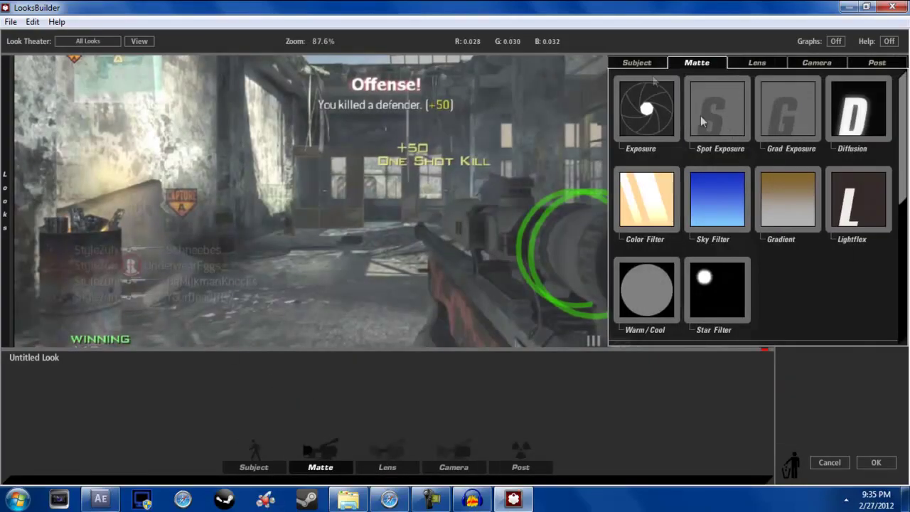
left_click(622, 62)
scroll(730, 236, "down", 3)
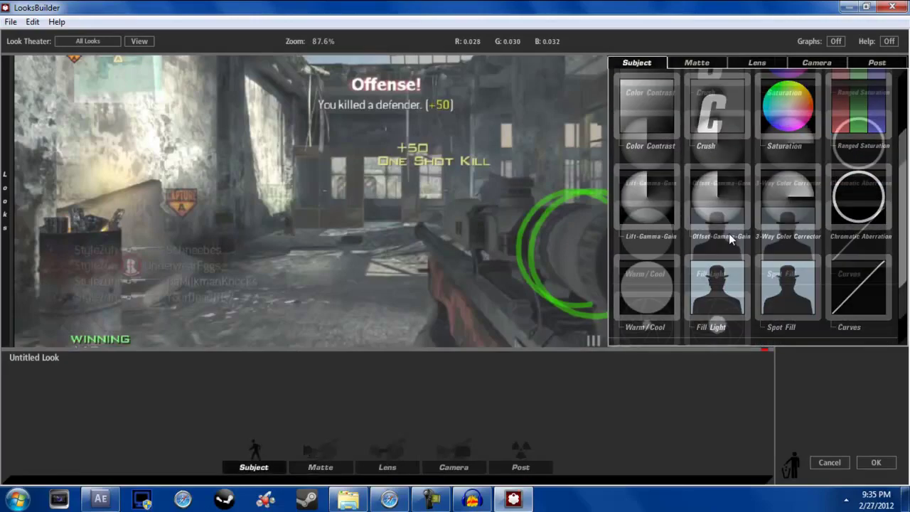
left_click(708, 64)
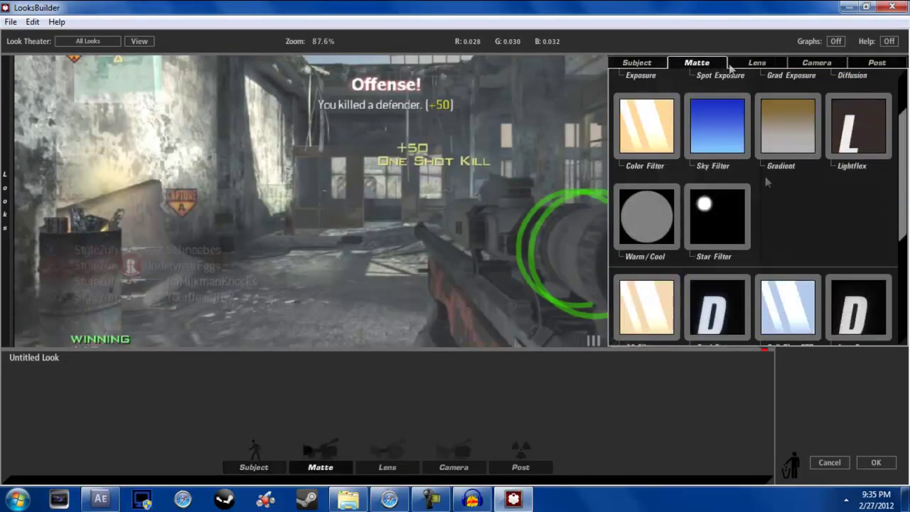
left_click(845, 462)
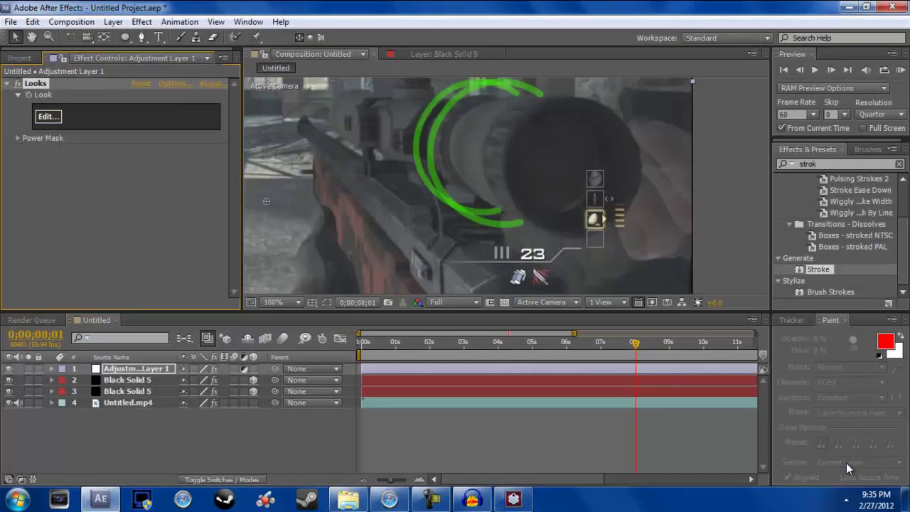
Step: Delete the adjustment layer carrying the Looks effect, keeping the two stroked solids and the footage layer
left_click(128, 381)
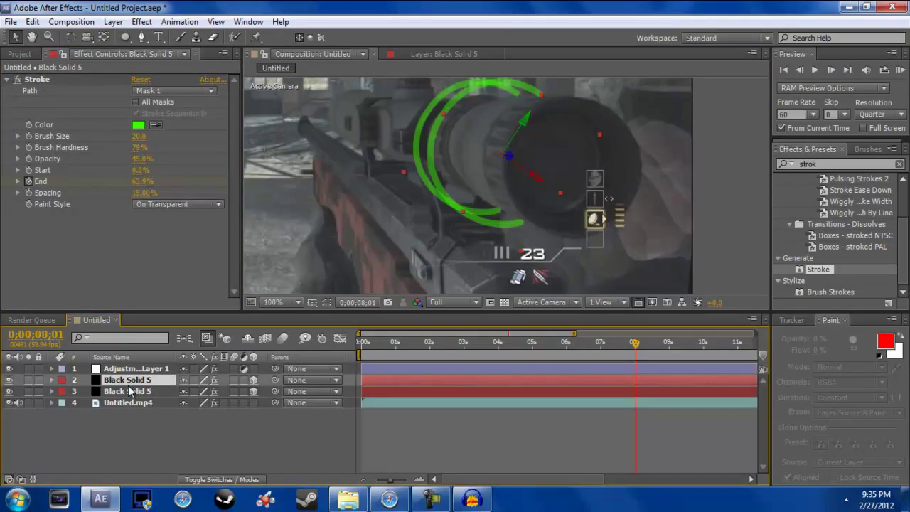
left_click(128, 389, "shift")
left_click(138, 369)
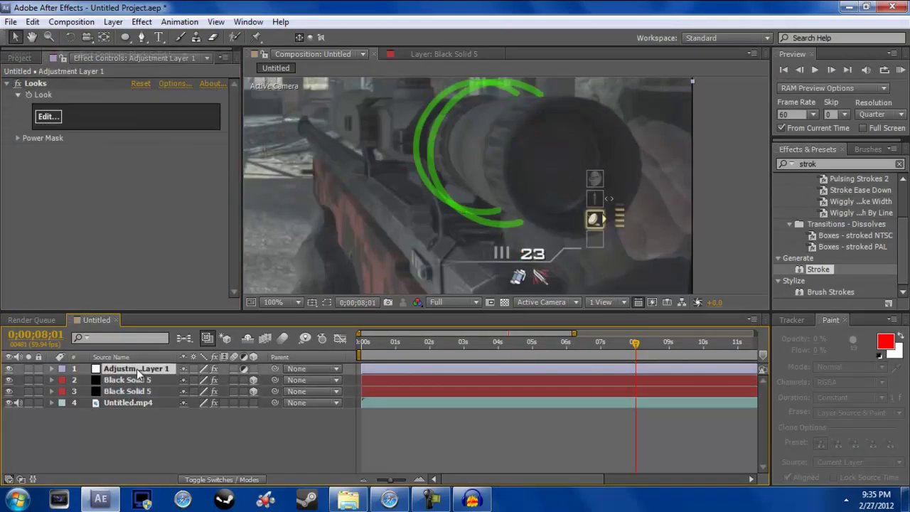
key("Delete")
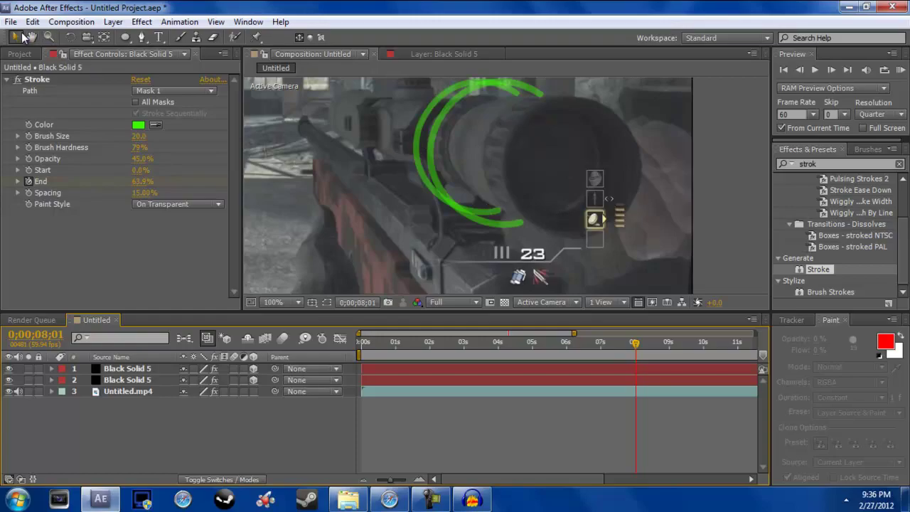
left_click(427, 501)
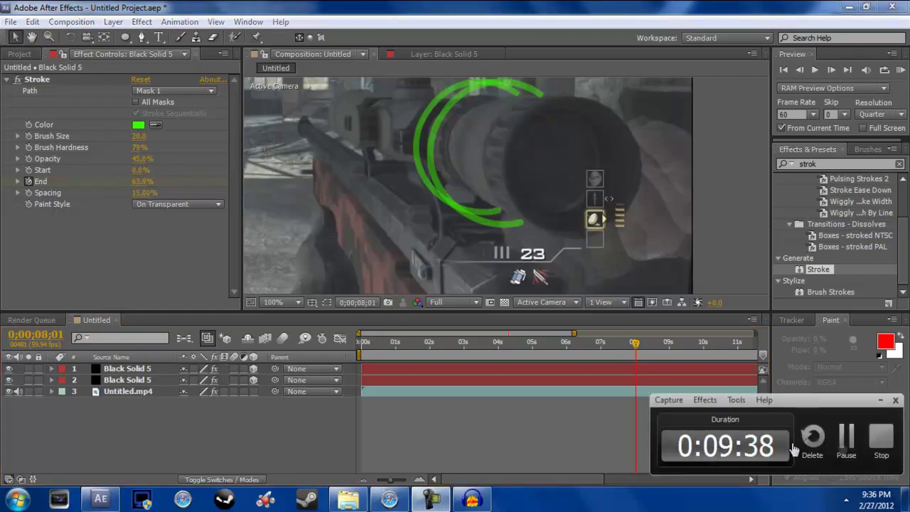
left_click(880, 439)
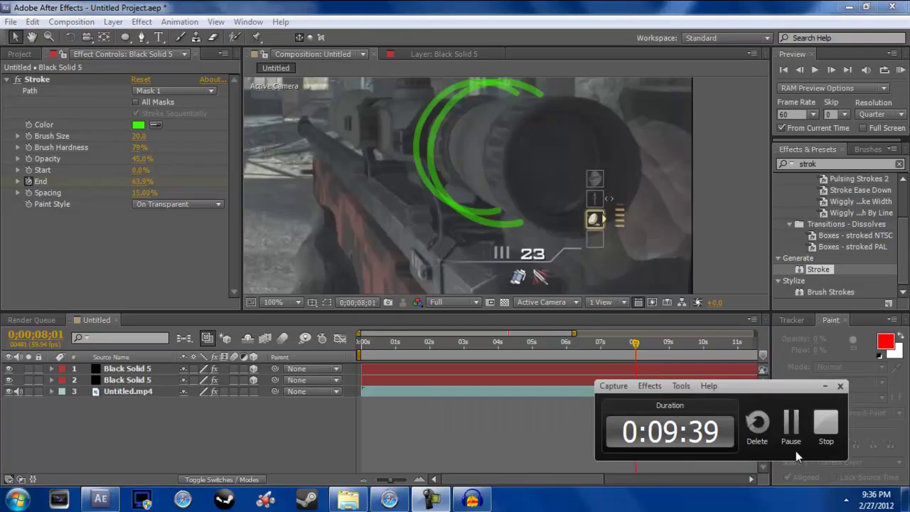